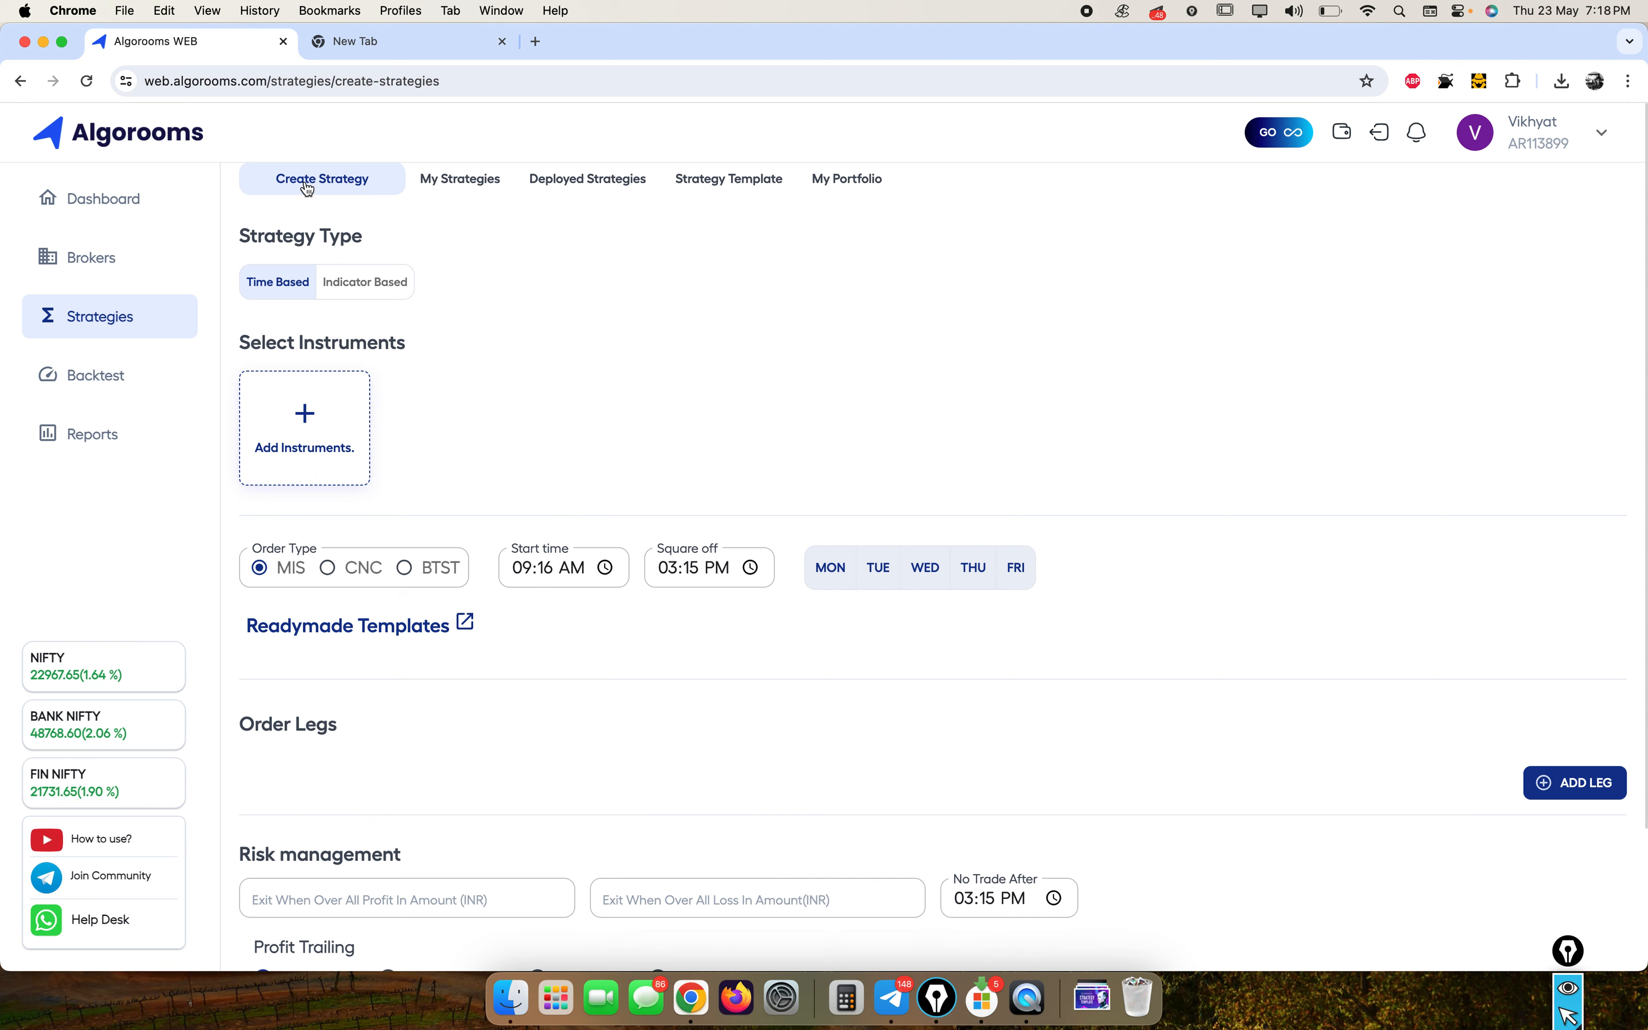
# Add NIFTY 50 from the Options category as the strategy's instrument.
pyautogui.click(319, 450)
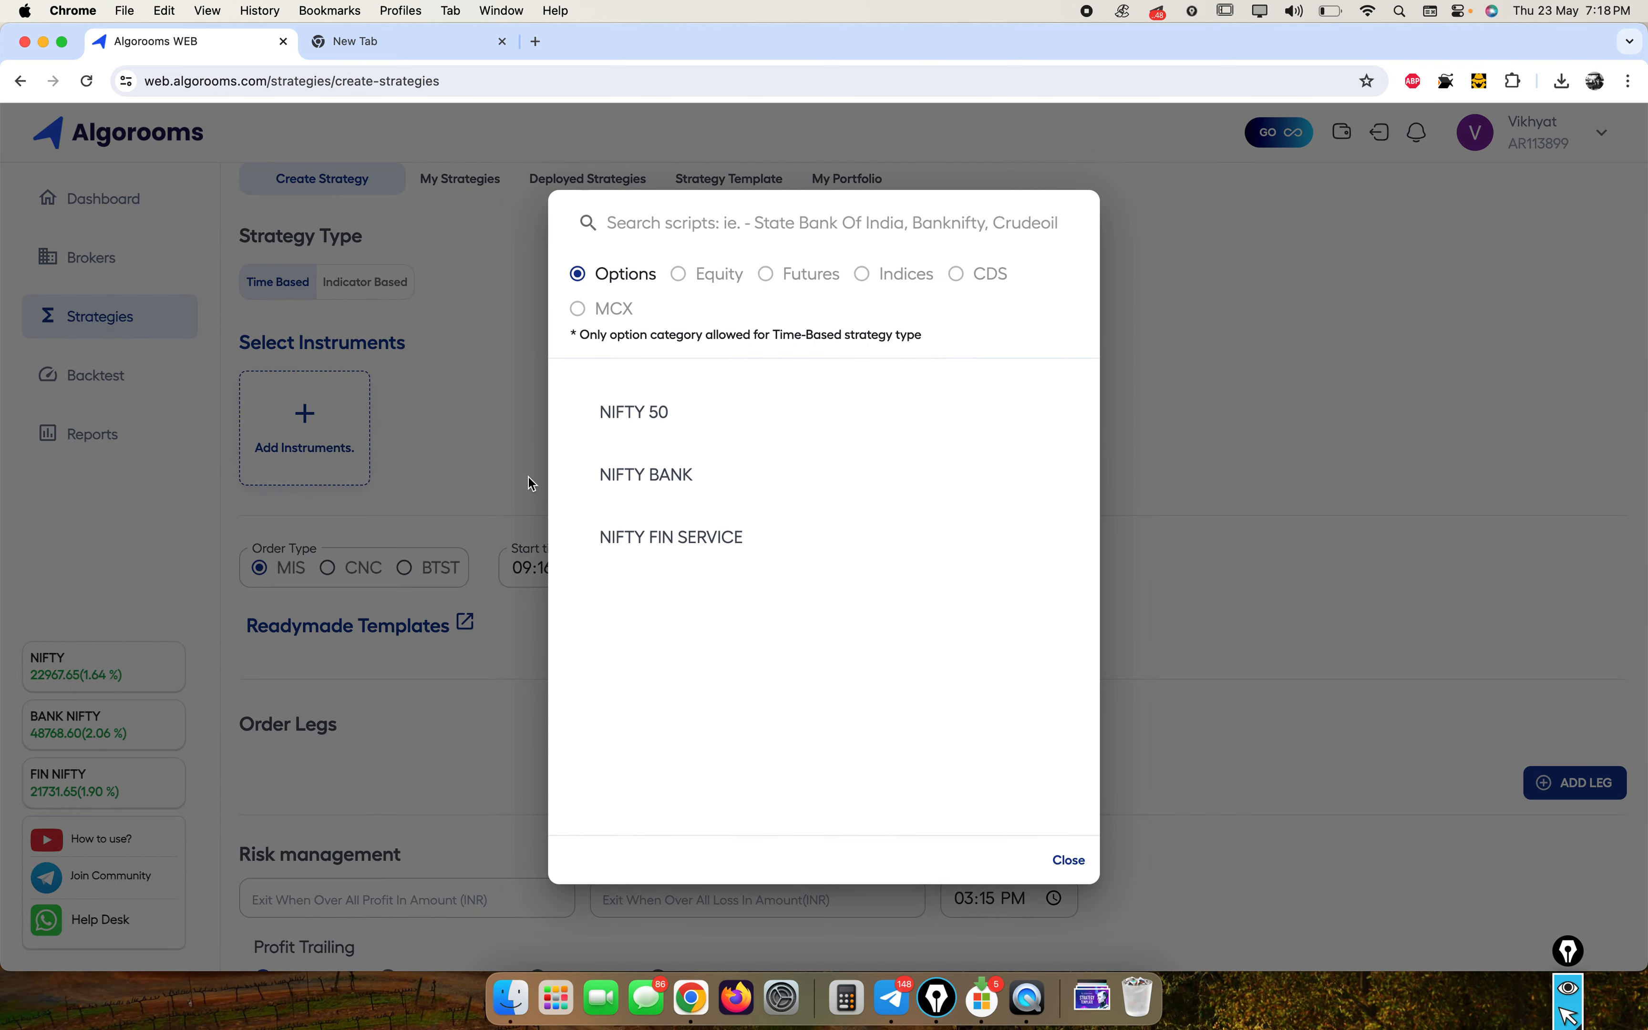
pyautogui.click(657, 410)
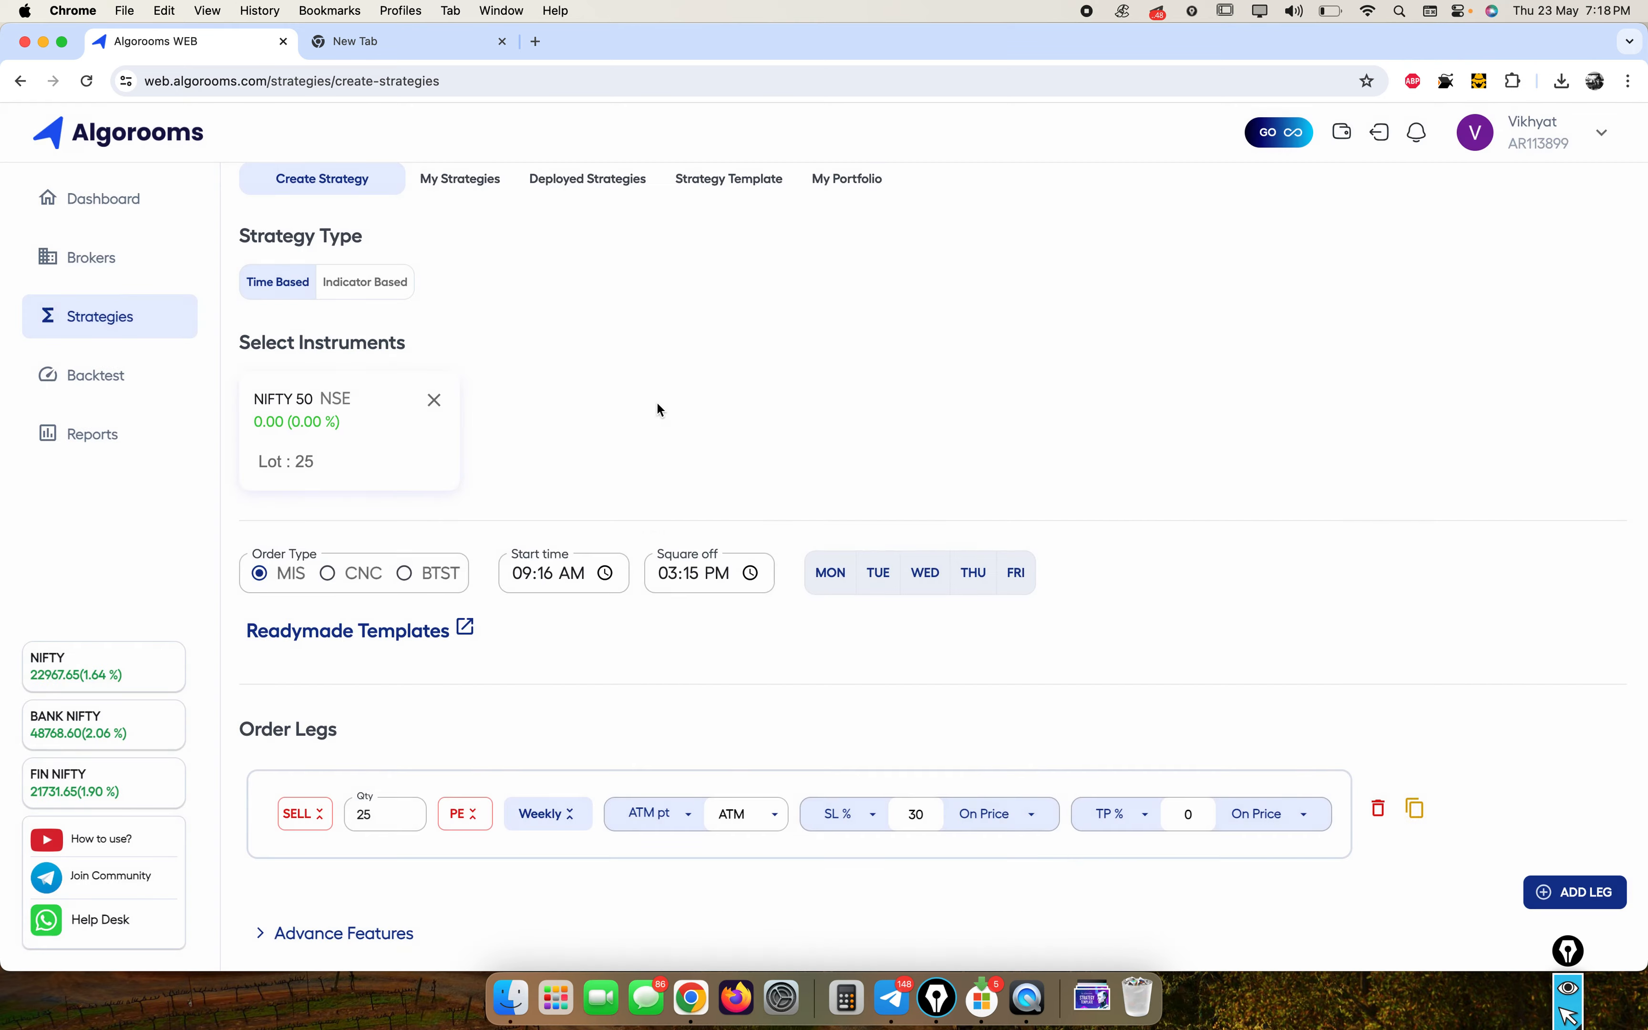
# Delete the default order leg and add a fresh one under Order Legs.
pyautogui.scroll(-3, 465, 522)
pyautogui.scroll(-2, 465, 521)
pyautogui.scroll(4, 465, 521)
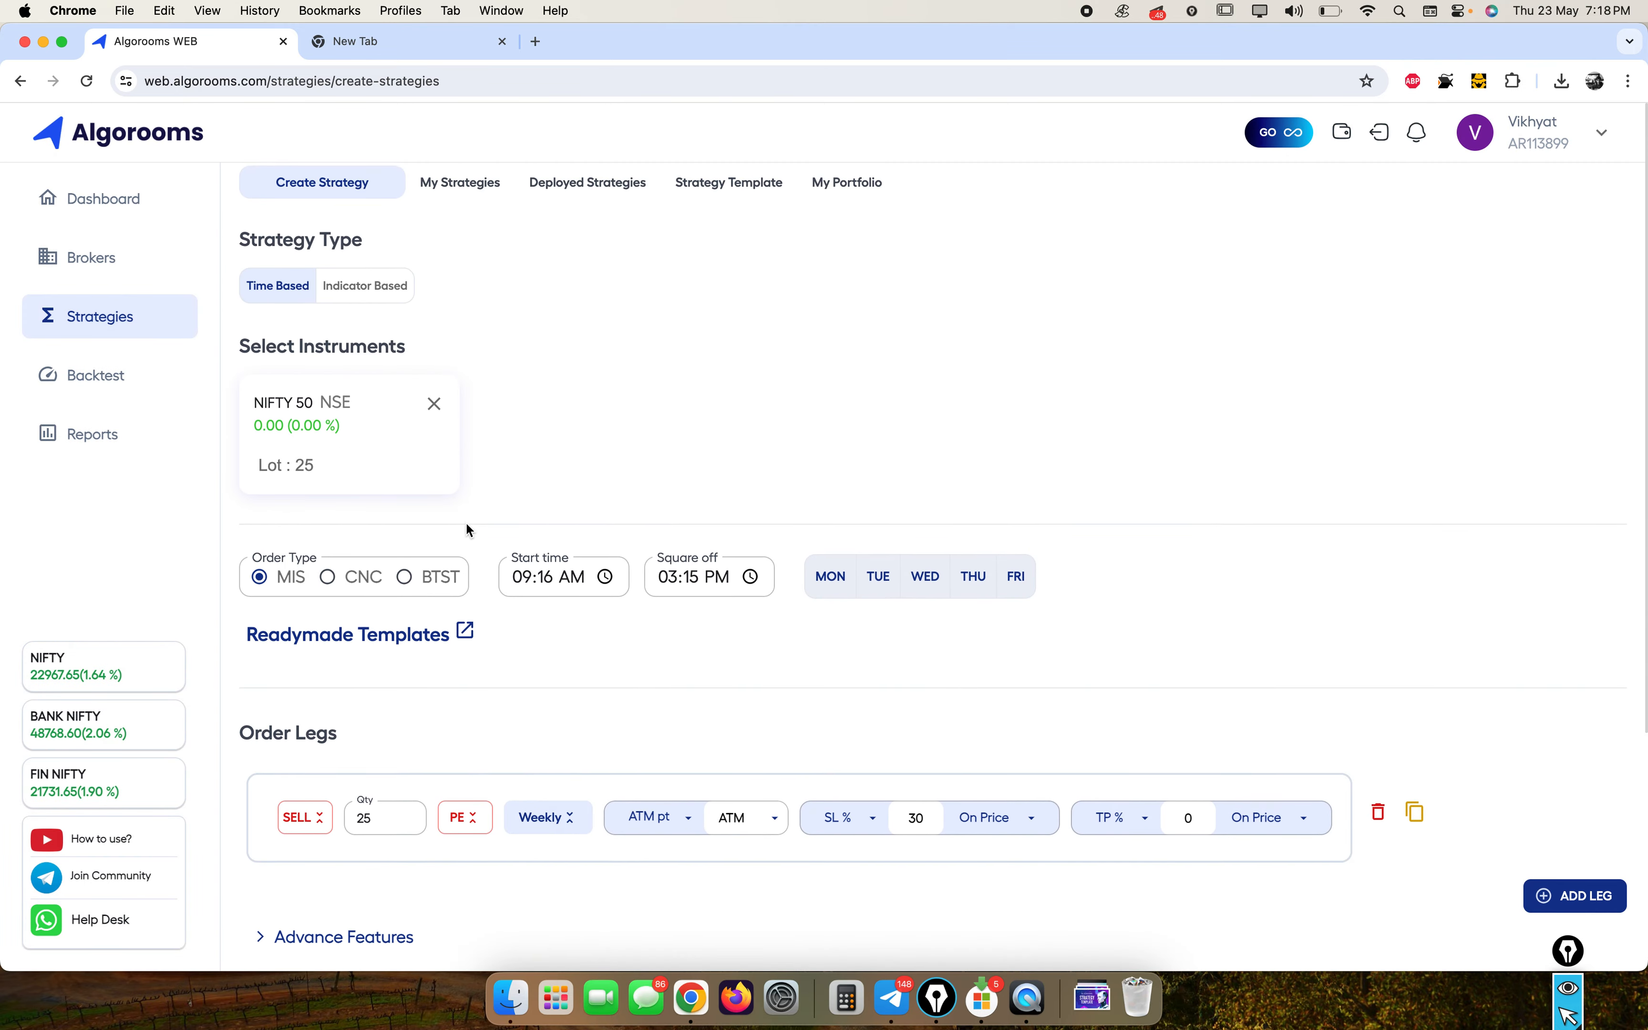
pyautogui.scroll(-3, 465, 480)
pyautogui.scroll(1, 465, 480)
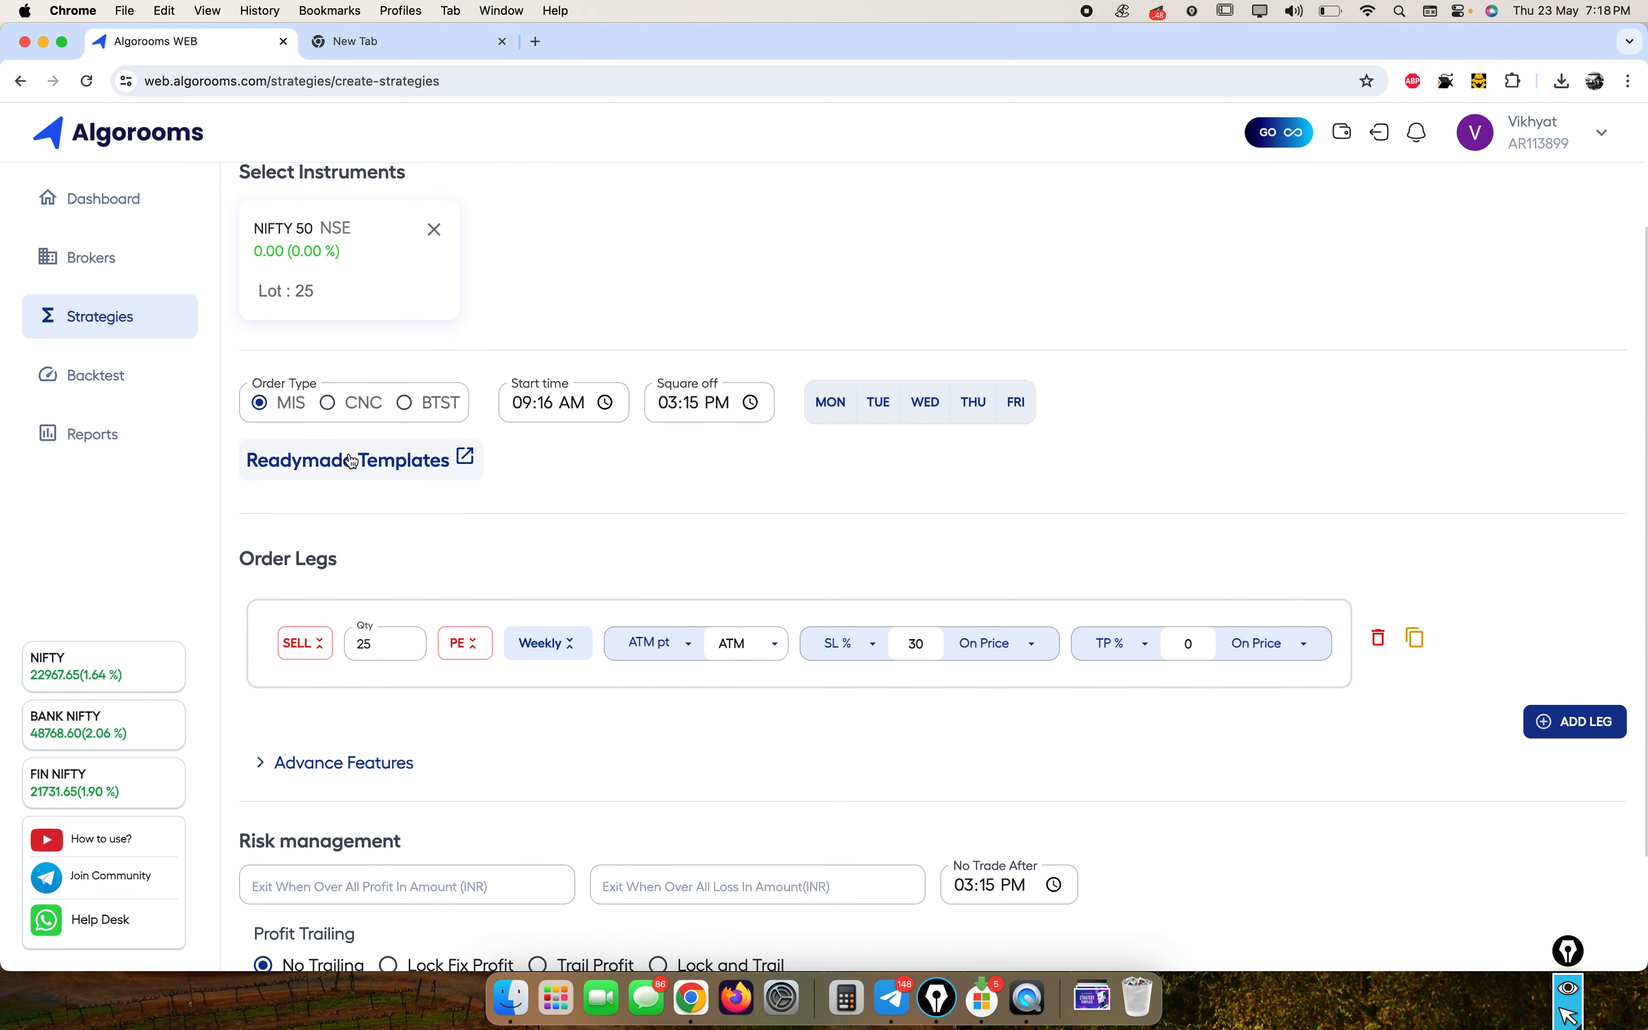
pyautogui.scroll(-5, 493, 581)
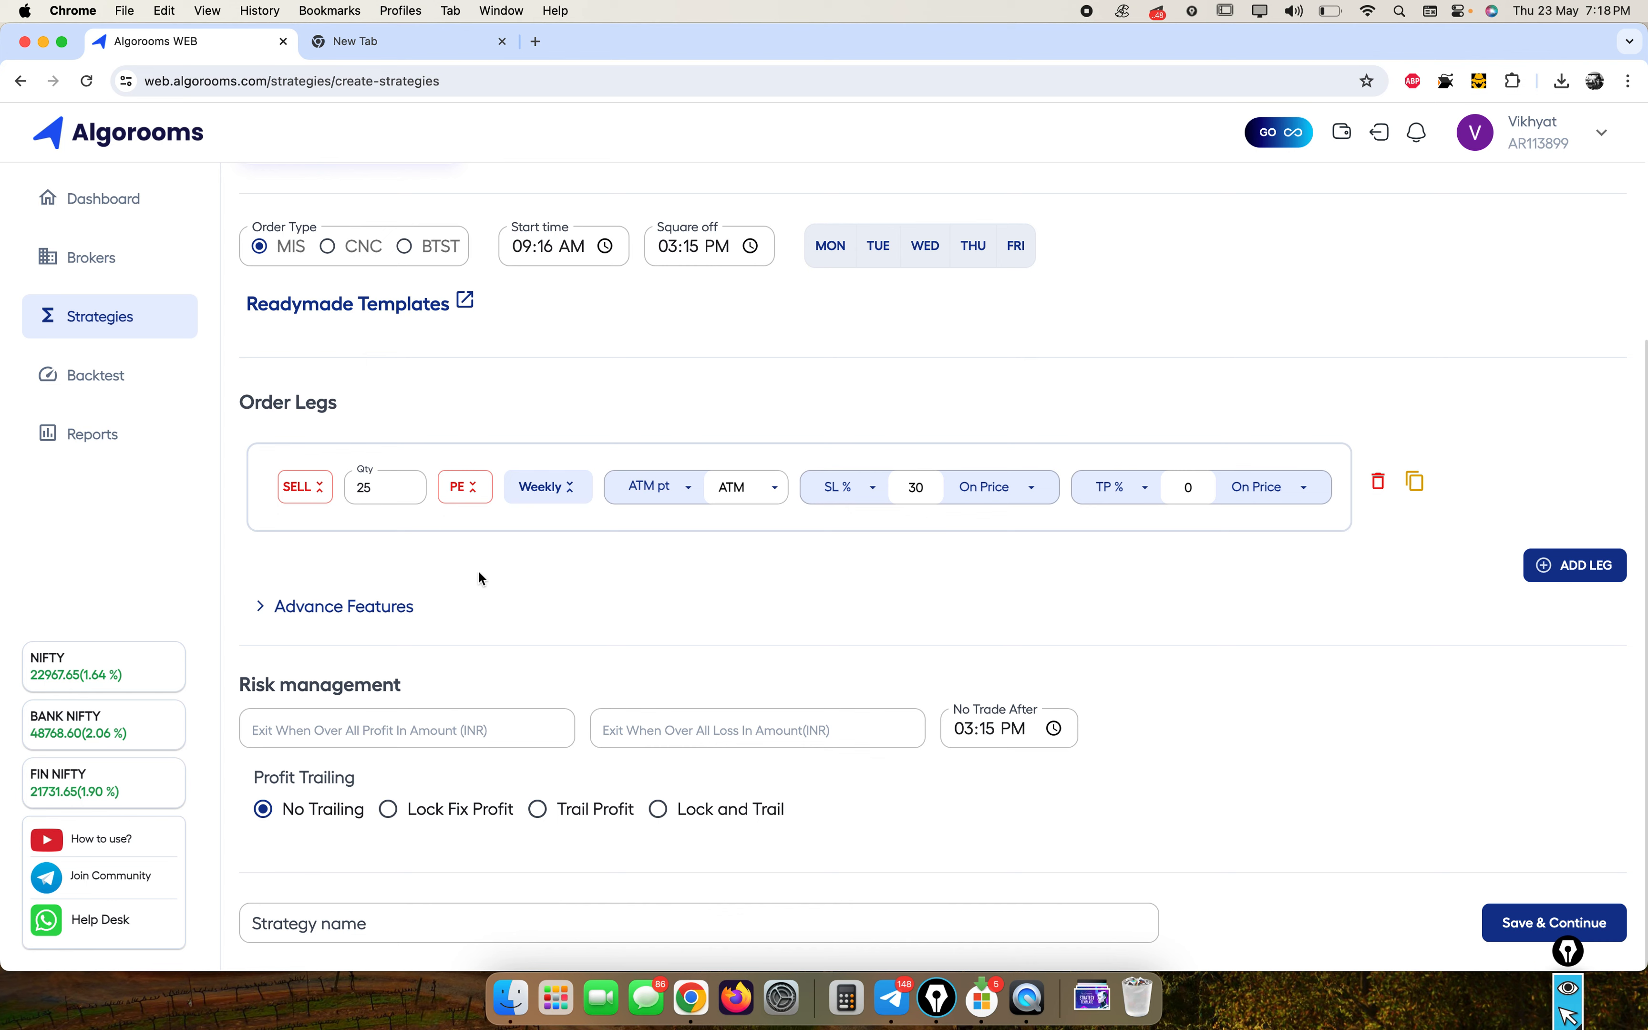
pyautogui.scroll(-1, 317, 406)
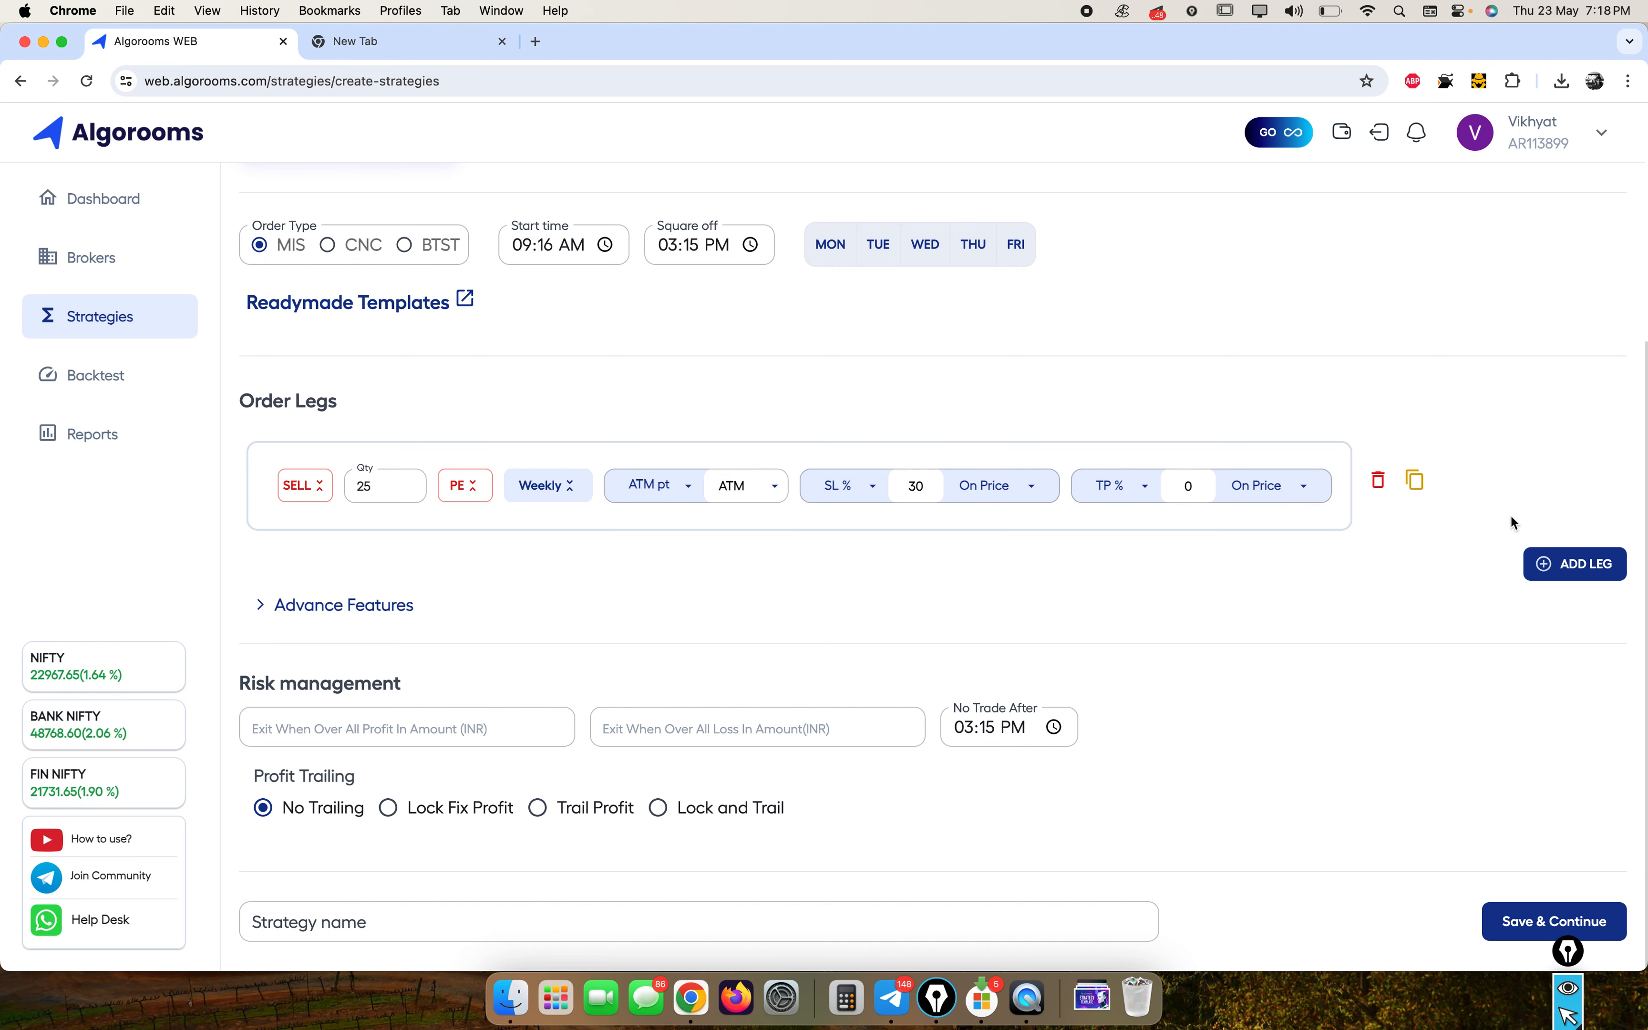
pyautogui.click(1378, 480)
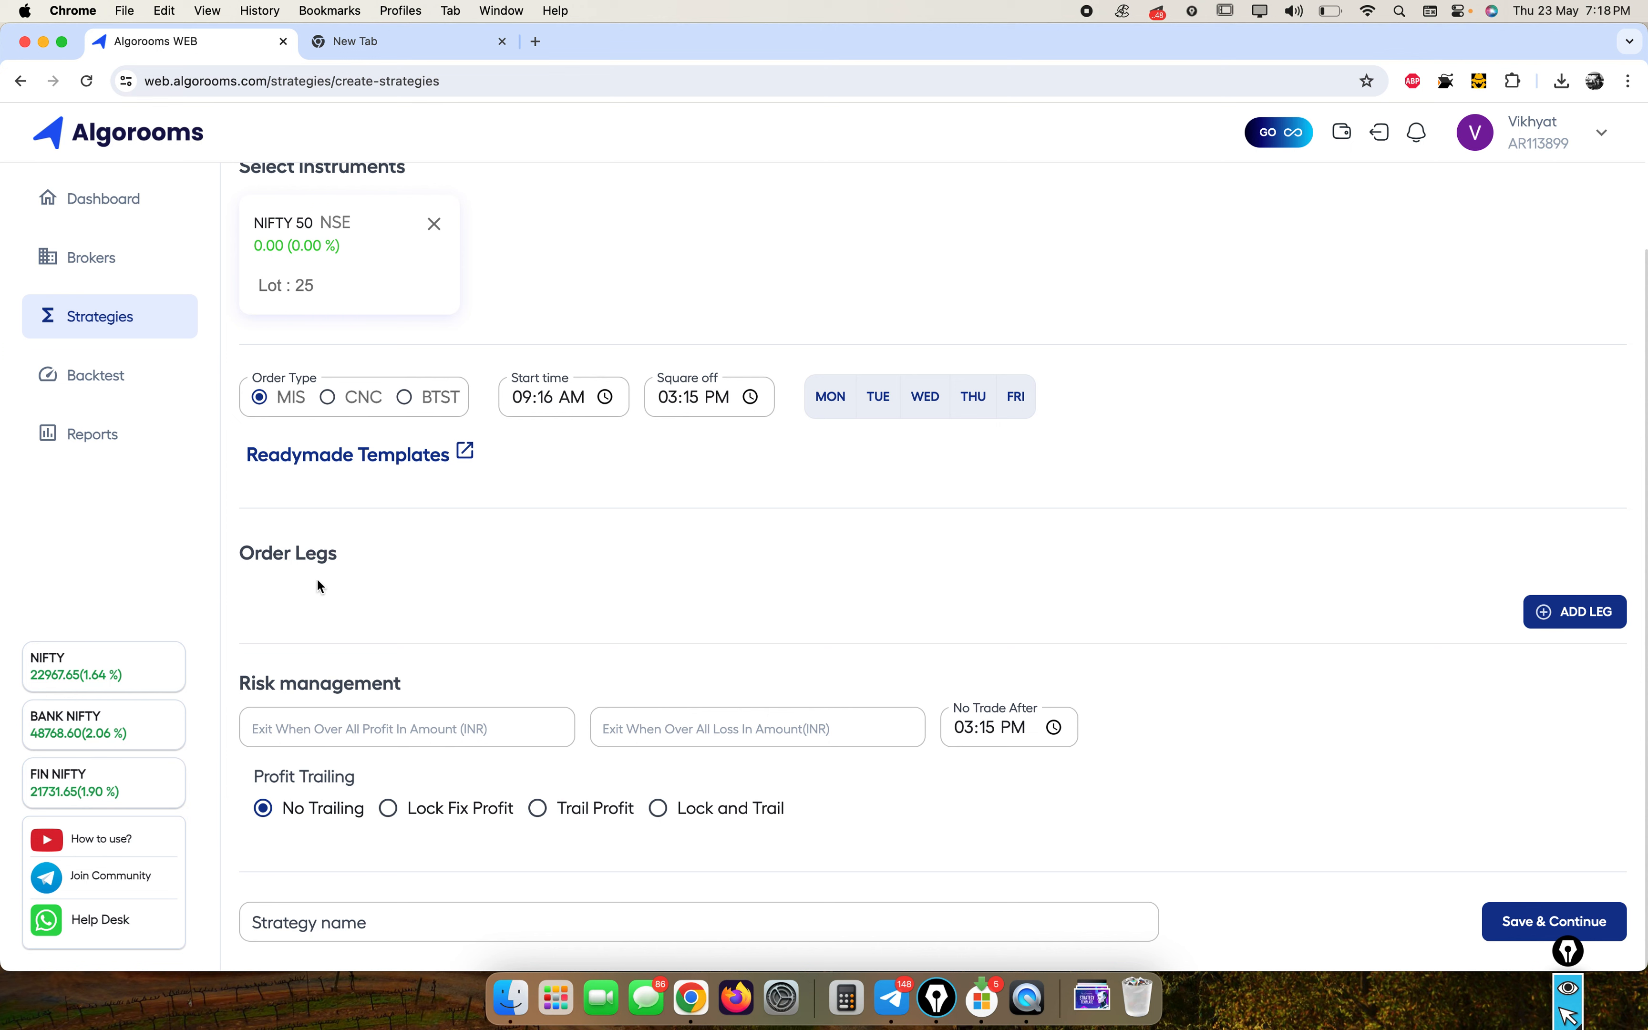
pyautogui.click(1578, 625)
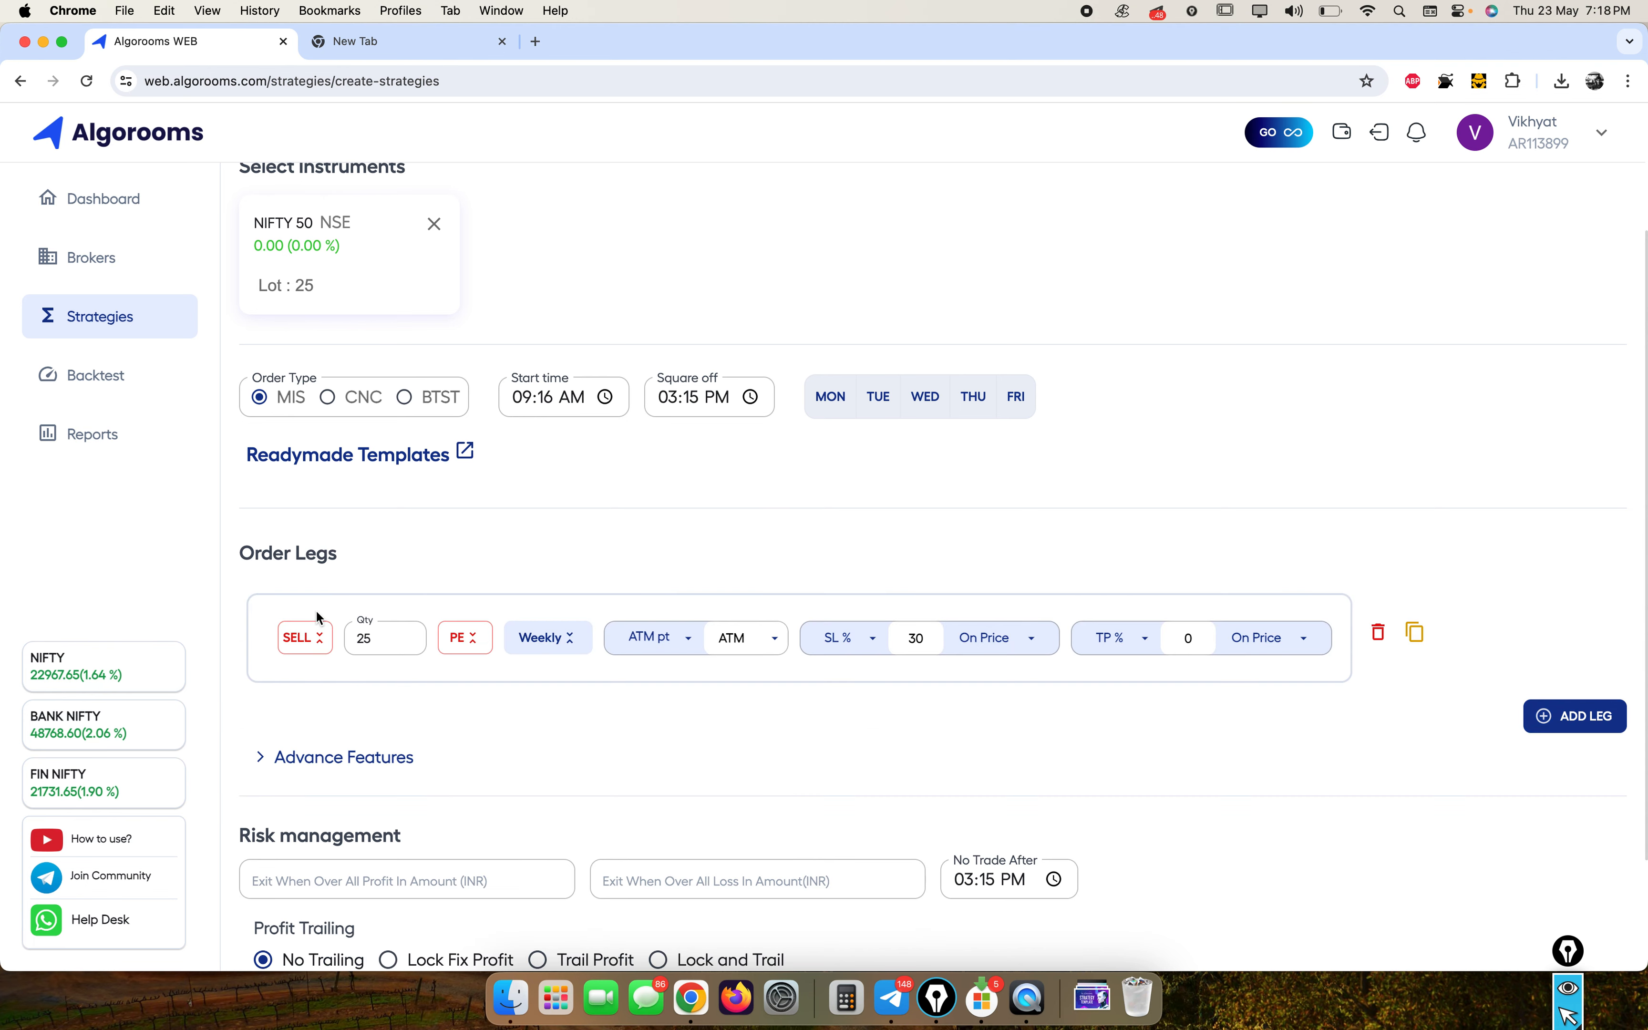
# Switch the order leg's position from SELL to BUY.
pyautogui.scroll(-2, 317, 617)
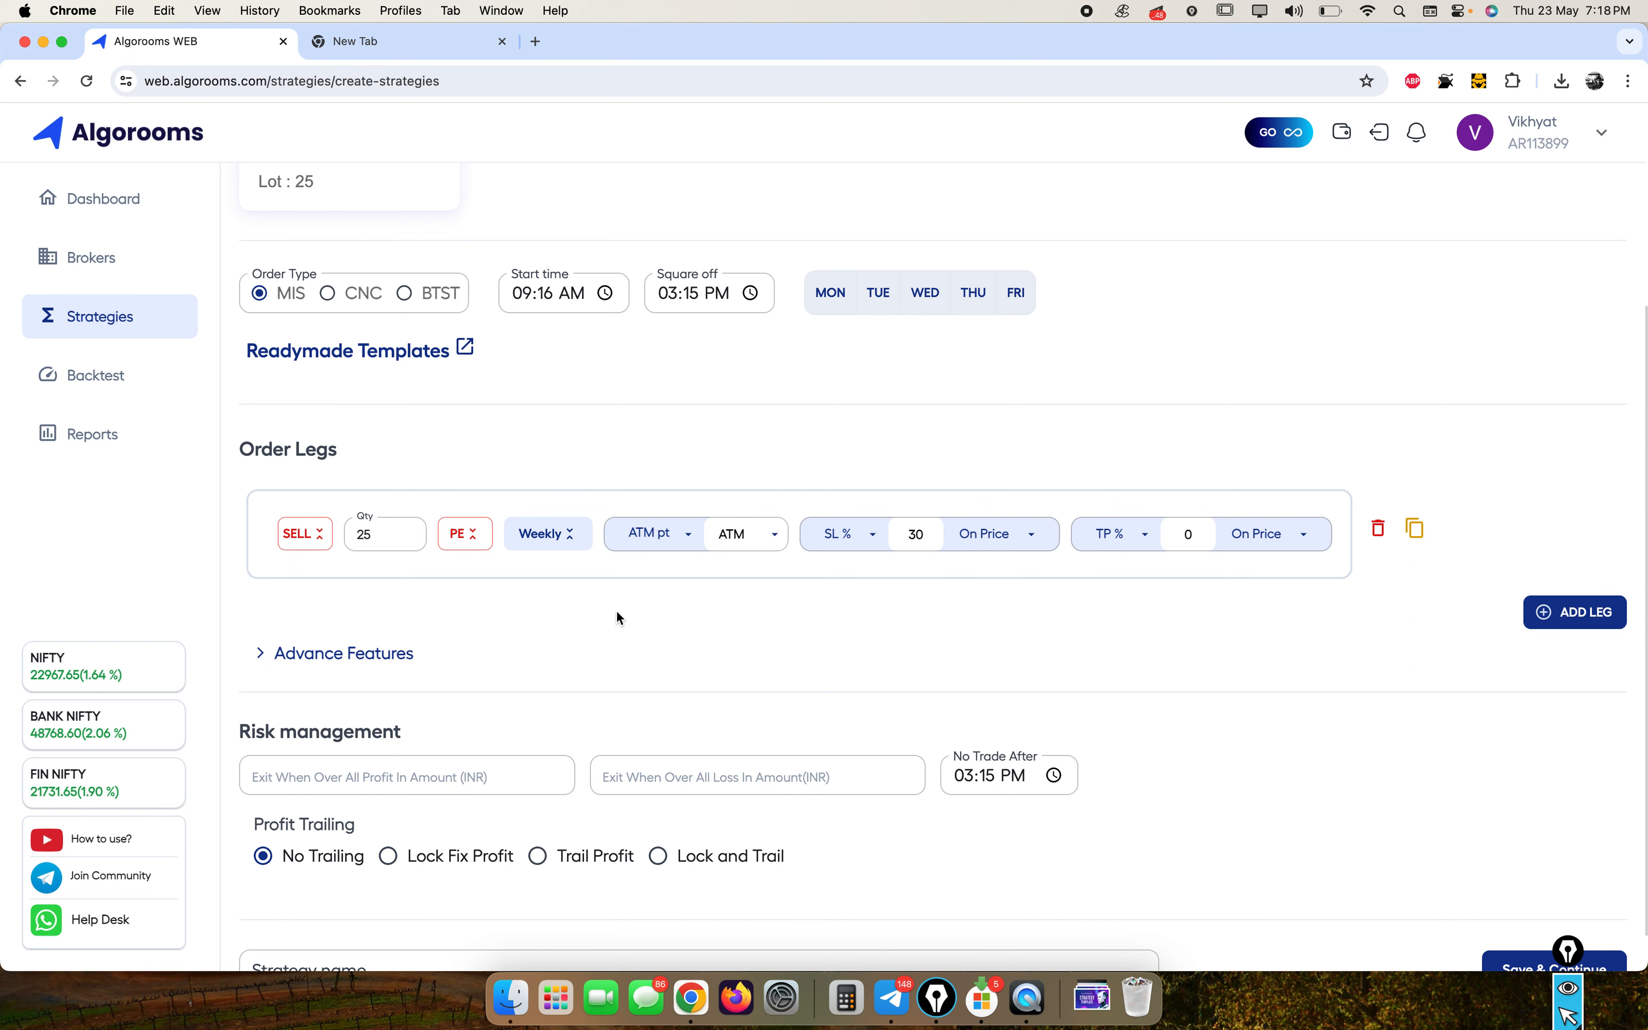
pyautogui.click(319, 534)
pyautogui.click(314, 536)
pyautogui.click(310, 538)
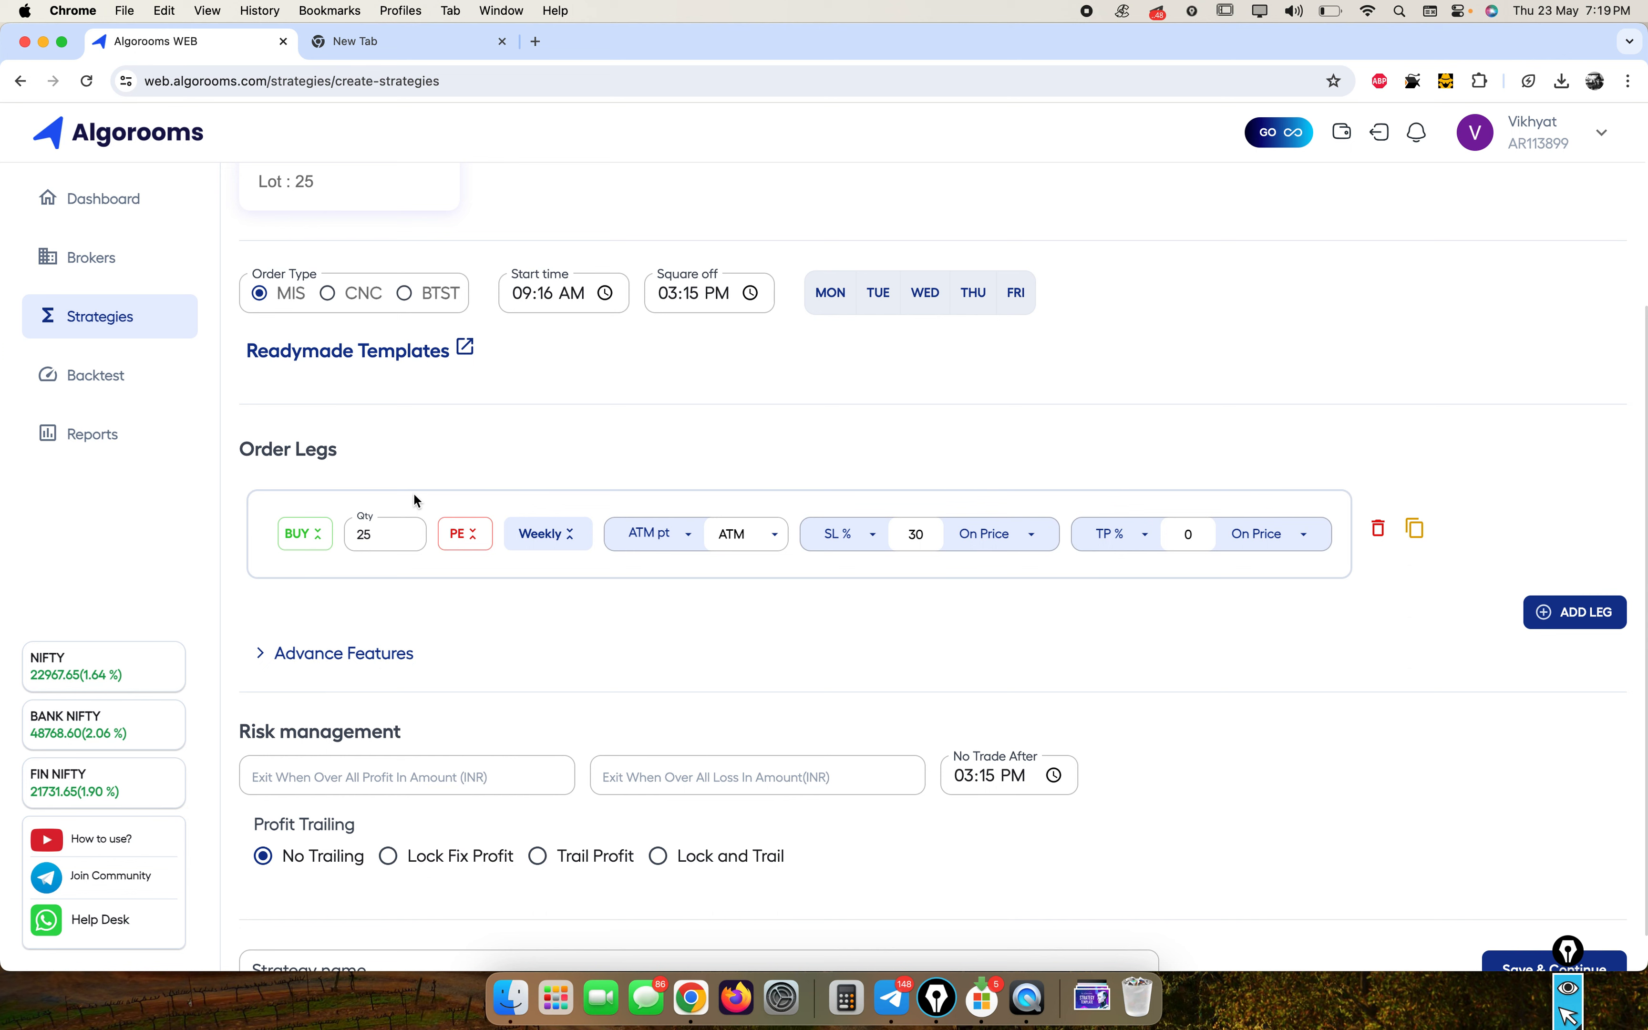
# Set the order leg's quantity to 100.
pyautogui.click(366, 530)
pyautogui.moveTo(379, 531); pyautogui.dragTo(351, 532)
pyautogui.click(408, 533)
pyautogui.click(407, 533)
pyautogui.click(408, 533)
pyautogui.click(461, 596)
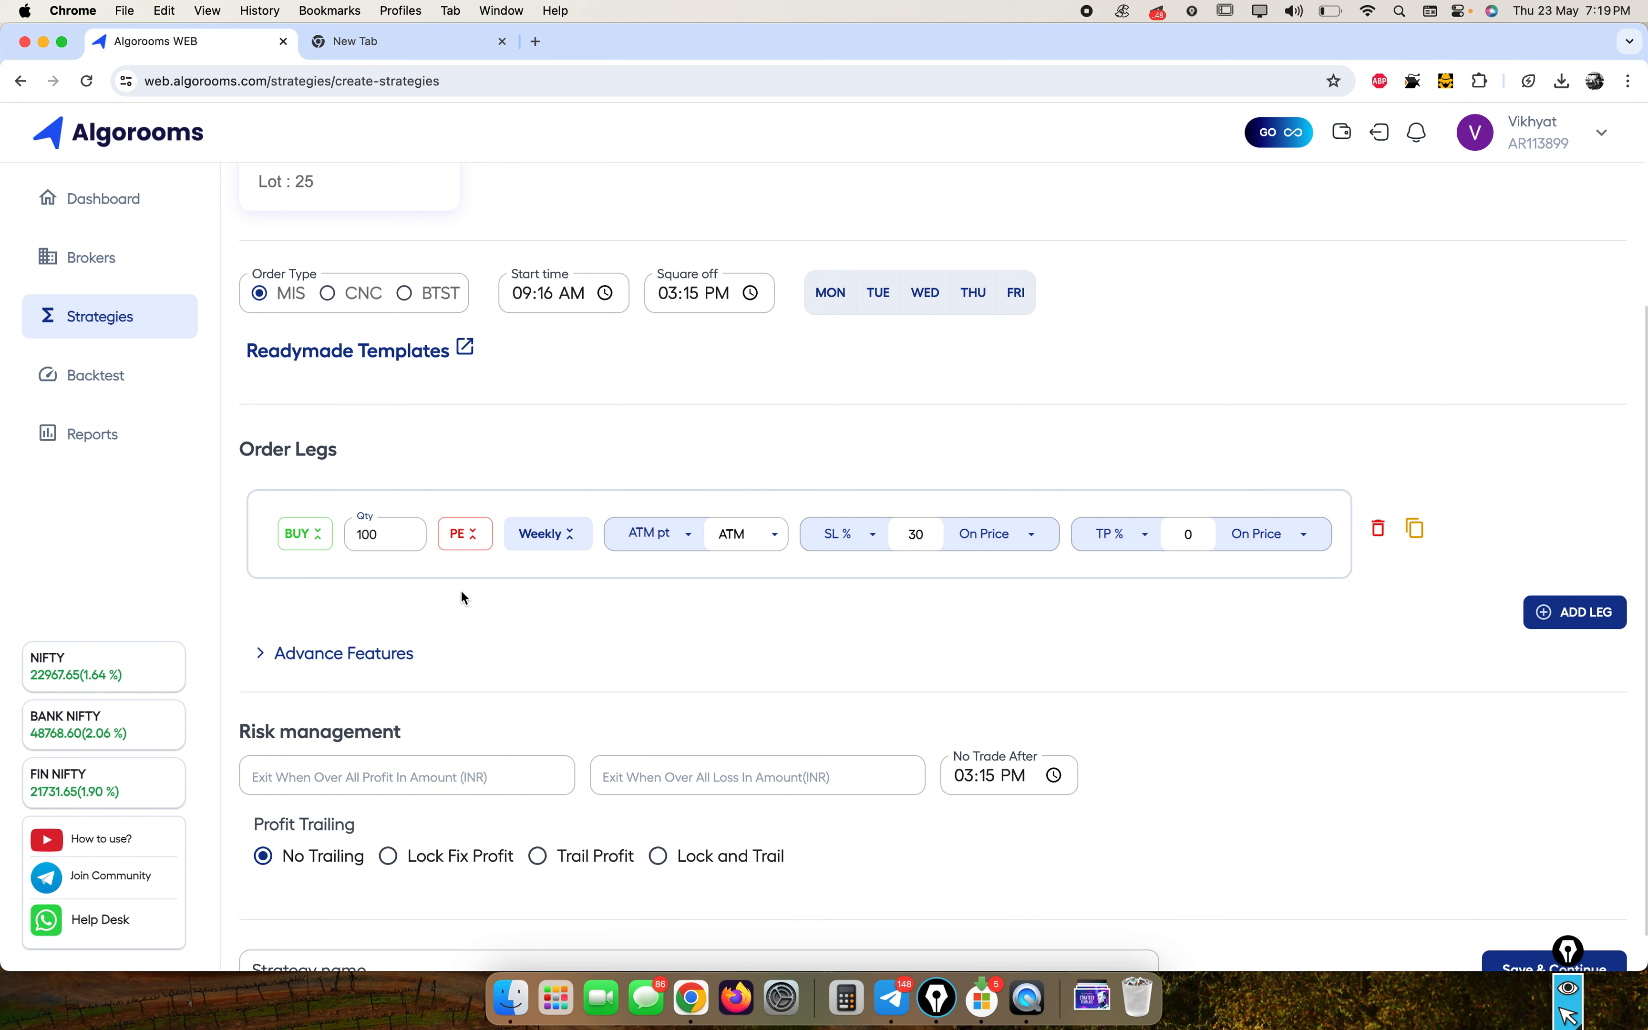
# Toggle the leg's option type and its Weekly/Monthly expiry, returning them to PE and Weekly.
pyautogui.click(472, 543)
pyautogui.click(472, 543)
pyautogui.click(469, 540)
pyautogui.click(469, 540)
pyautogui.click(546, 542)
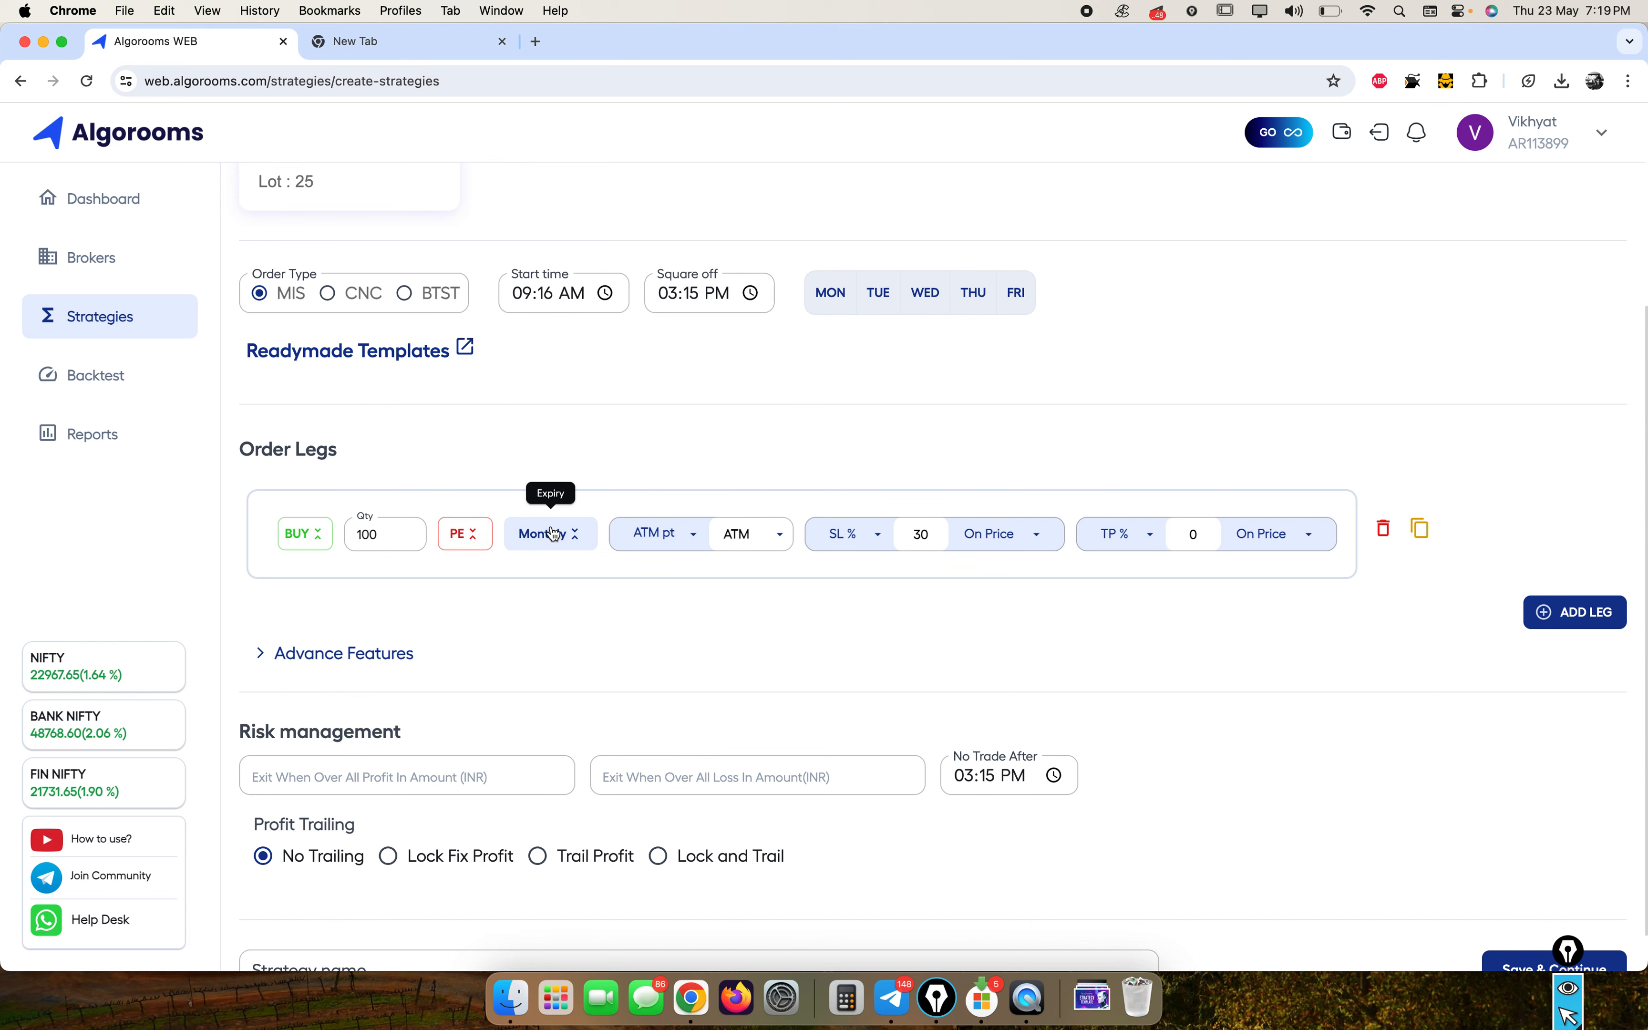
pyautogui.click(536, 543)
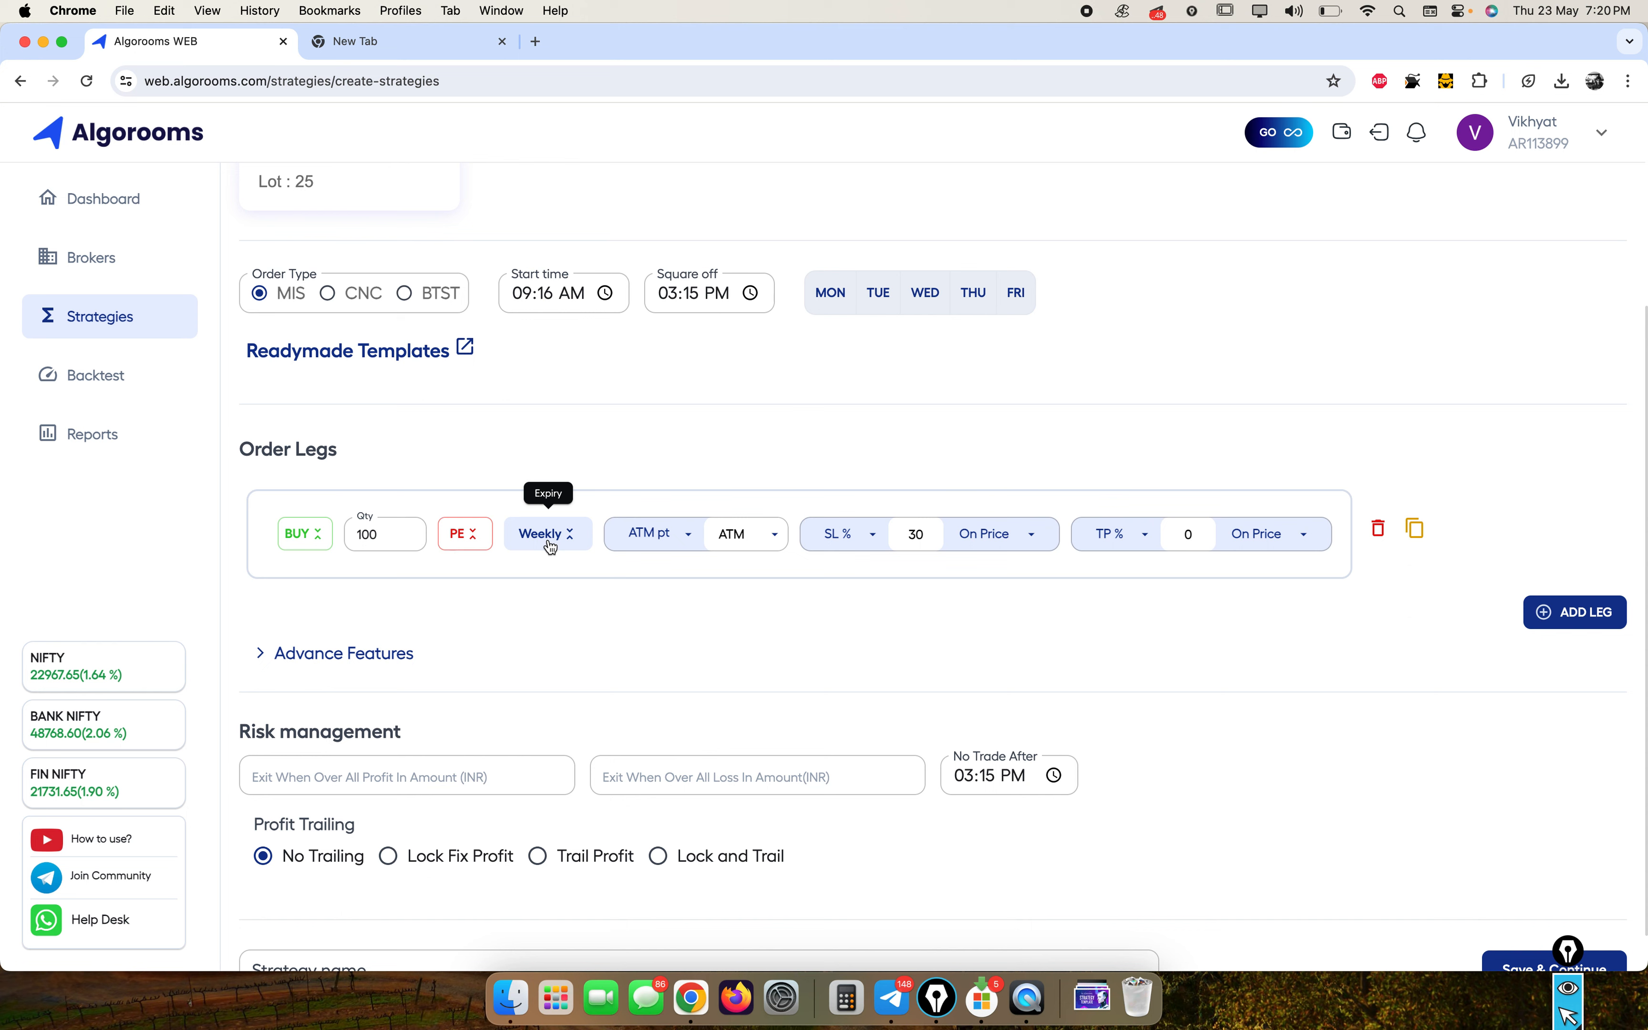
pyautogui.click(550, 548)
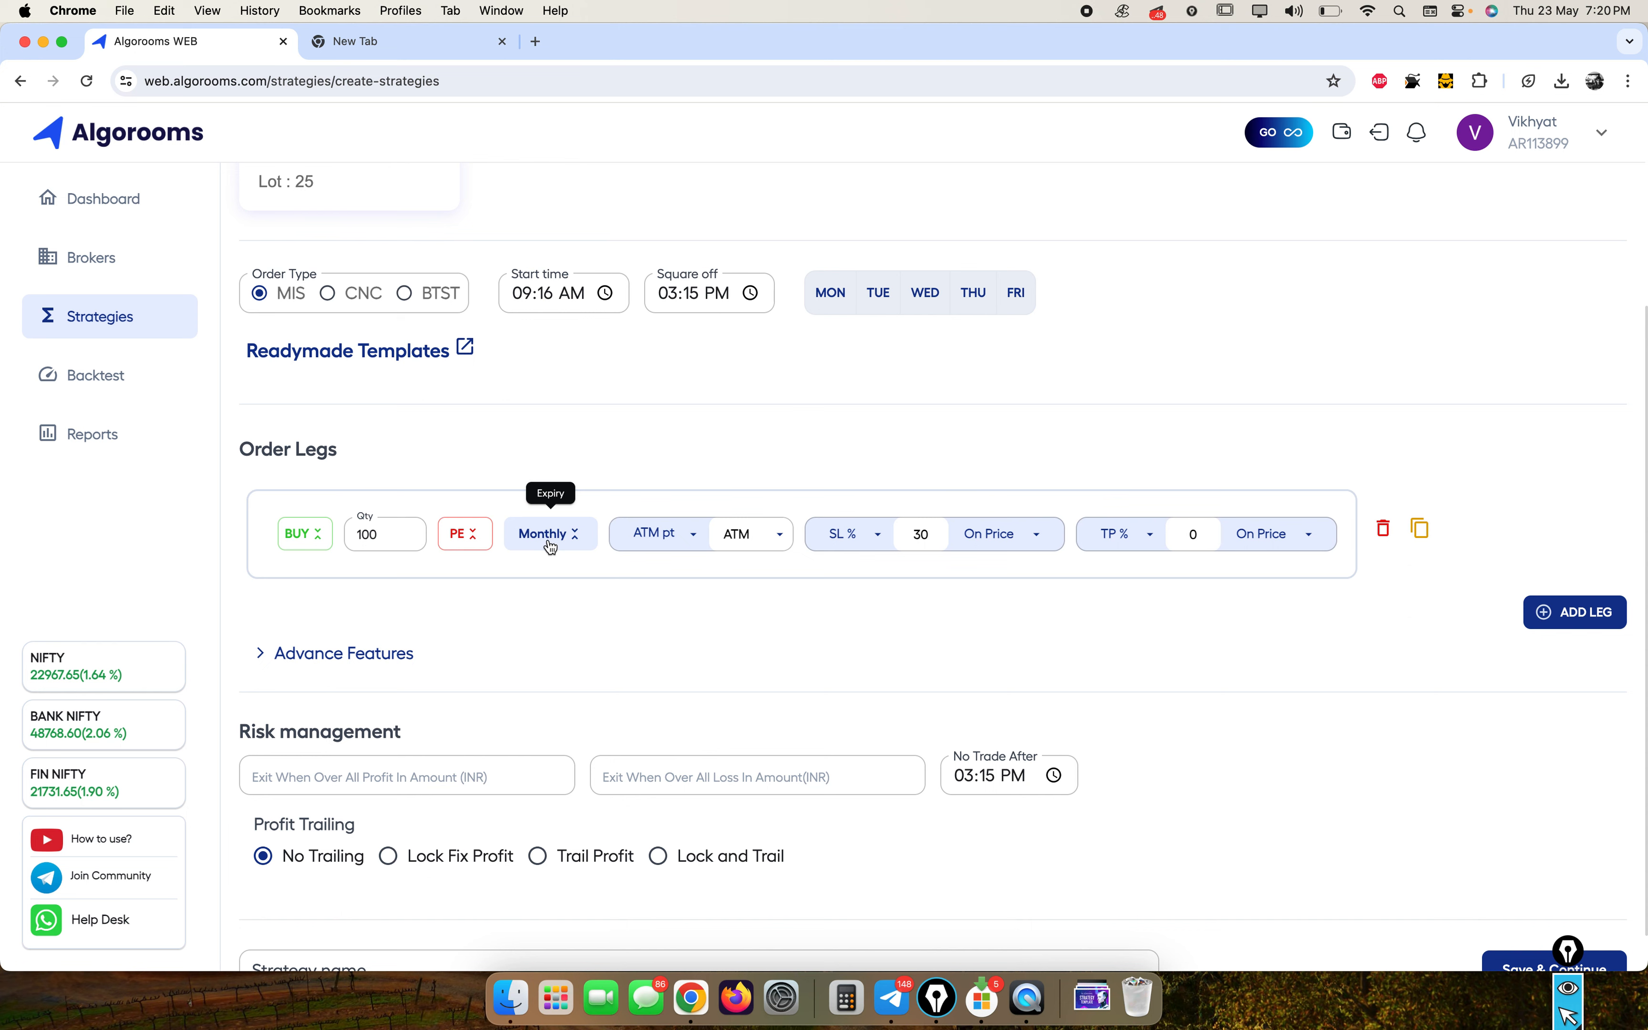
pyautogui.click(550, 548)
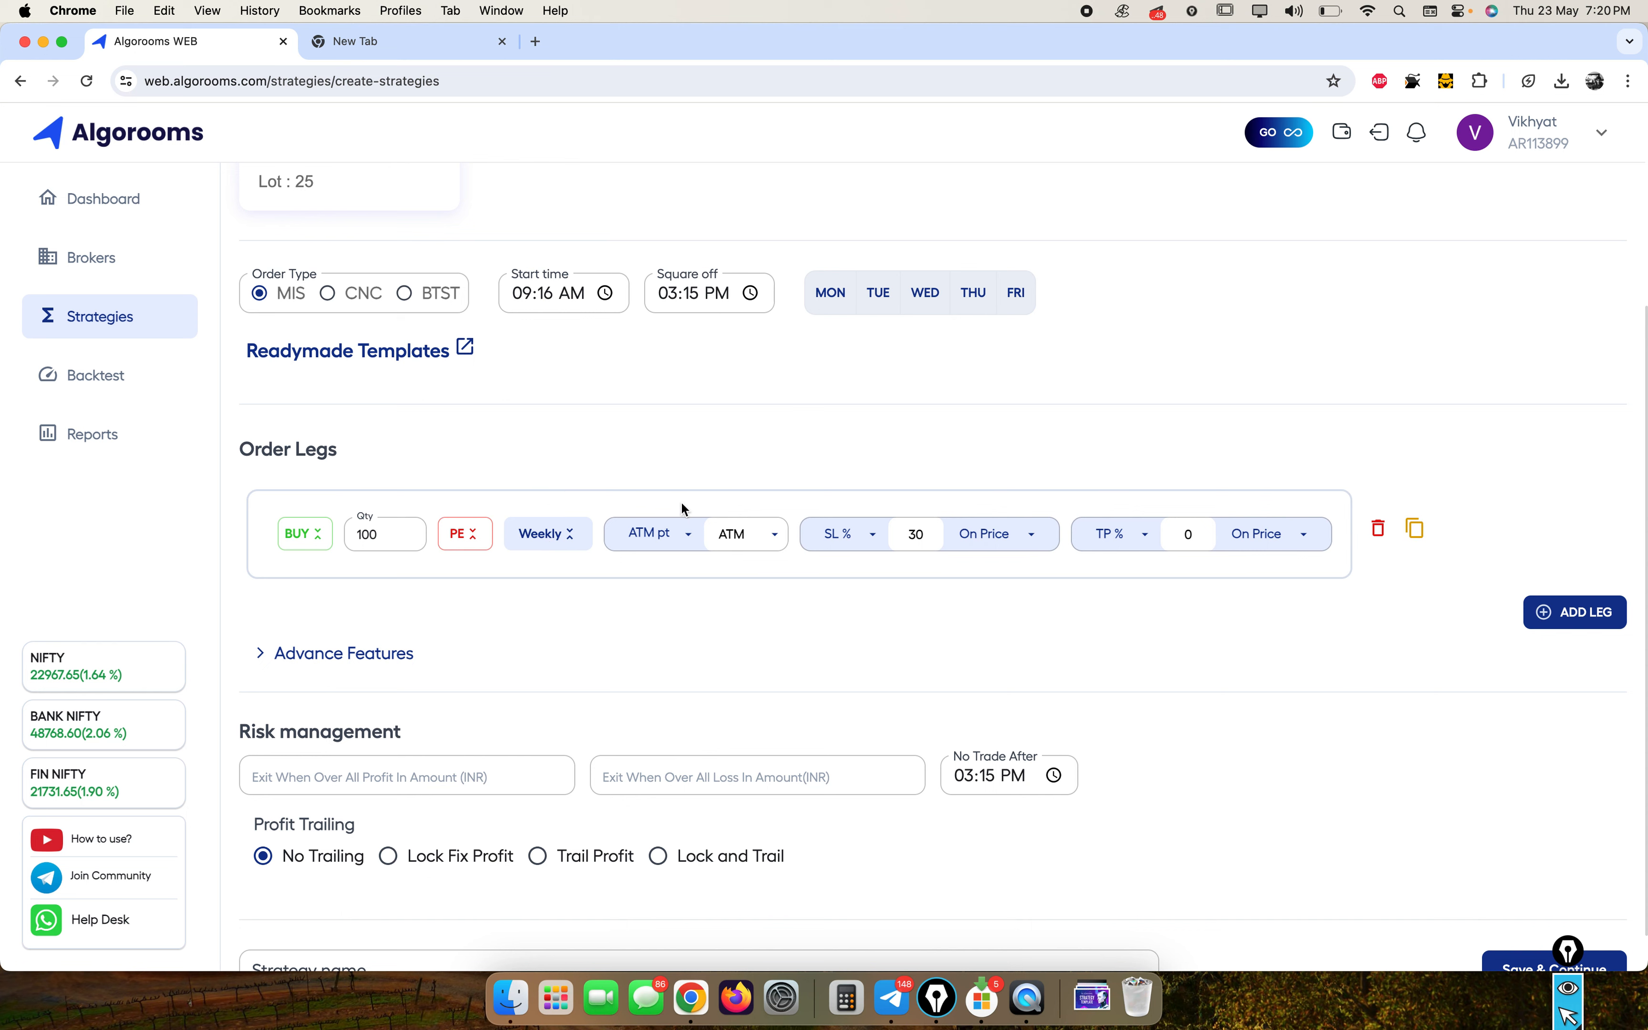
# Try the ATM pt strike selection with OTM 50, and change the strike to ITM 50.
pyautogui.click(671, 540)
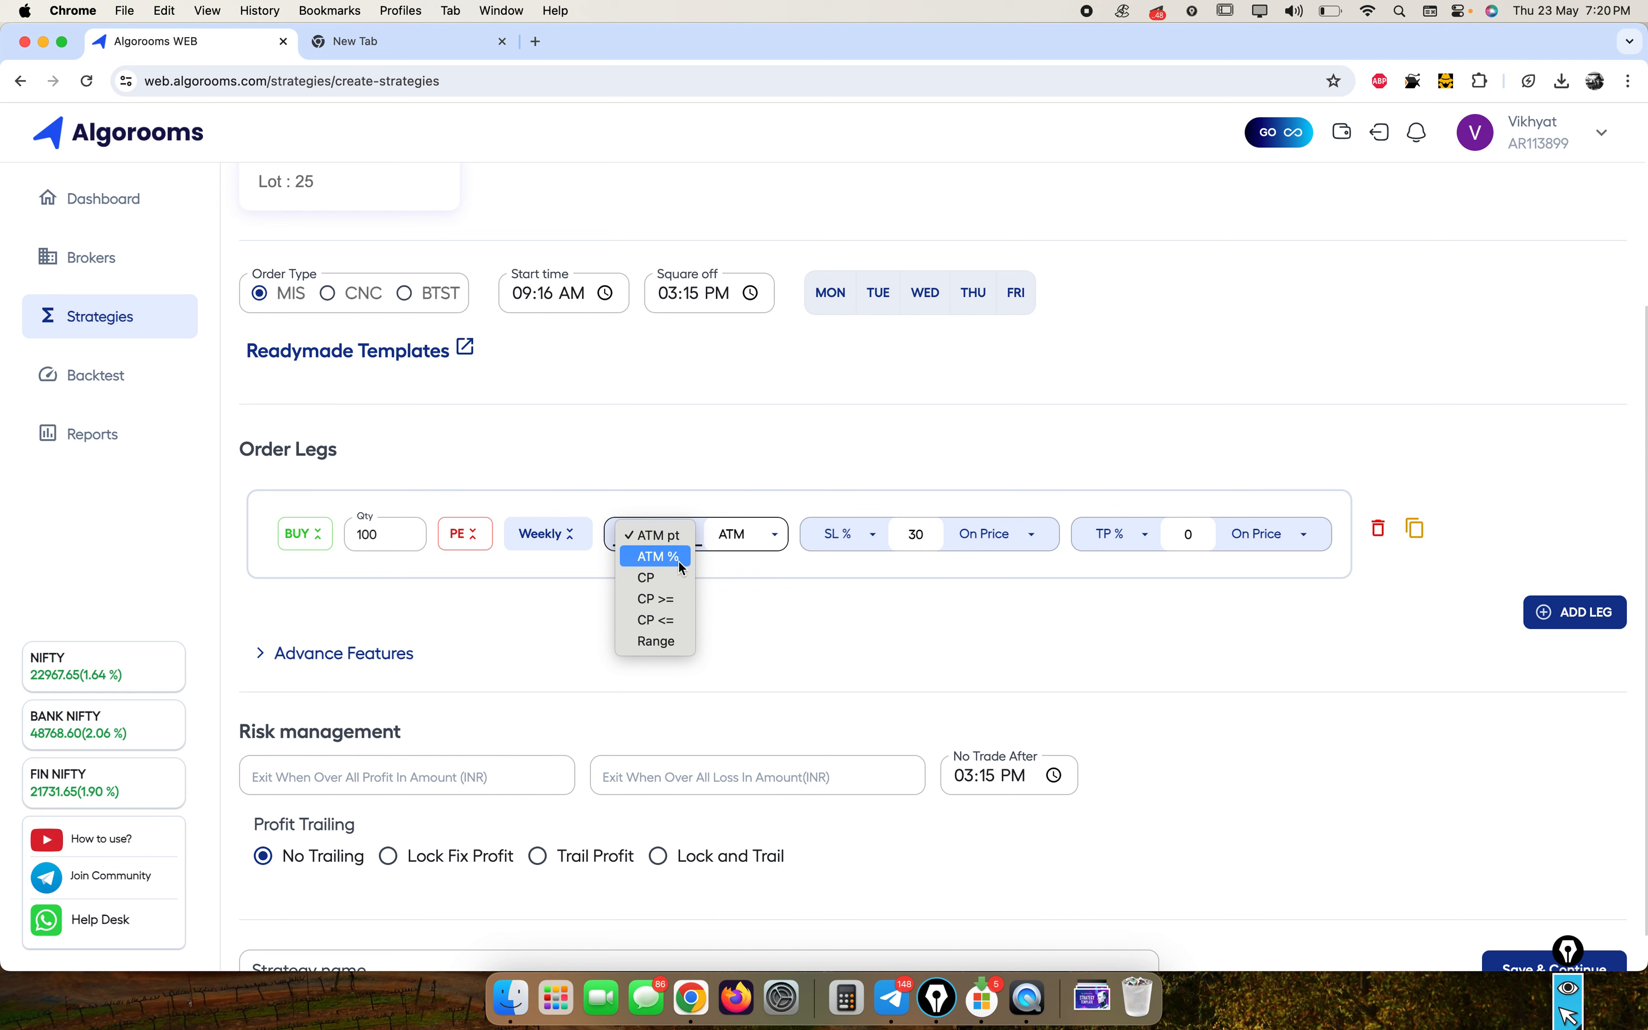
pyautogui.click(680, 457)
pyautogui.click(742, 533)
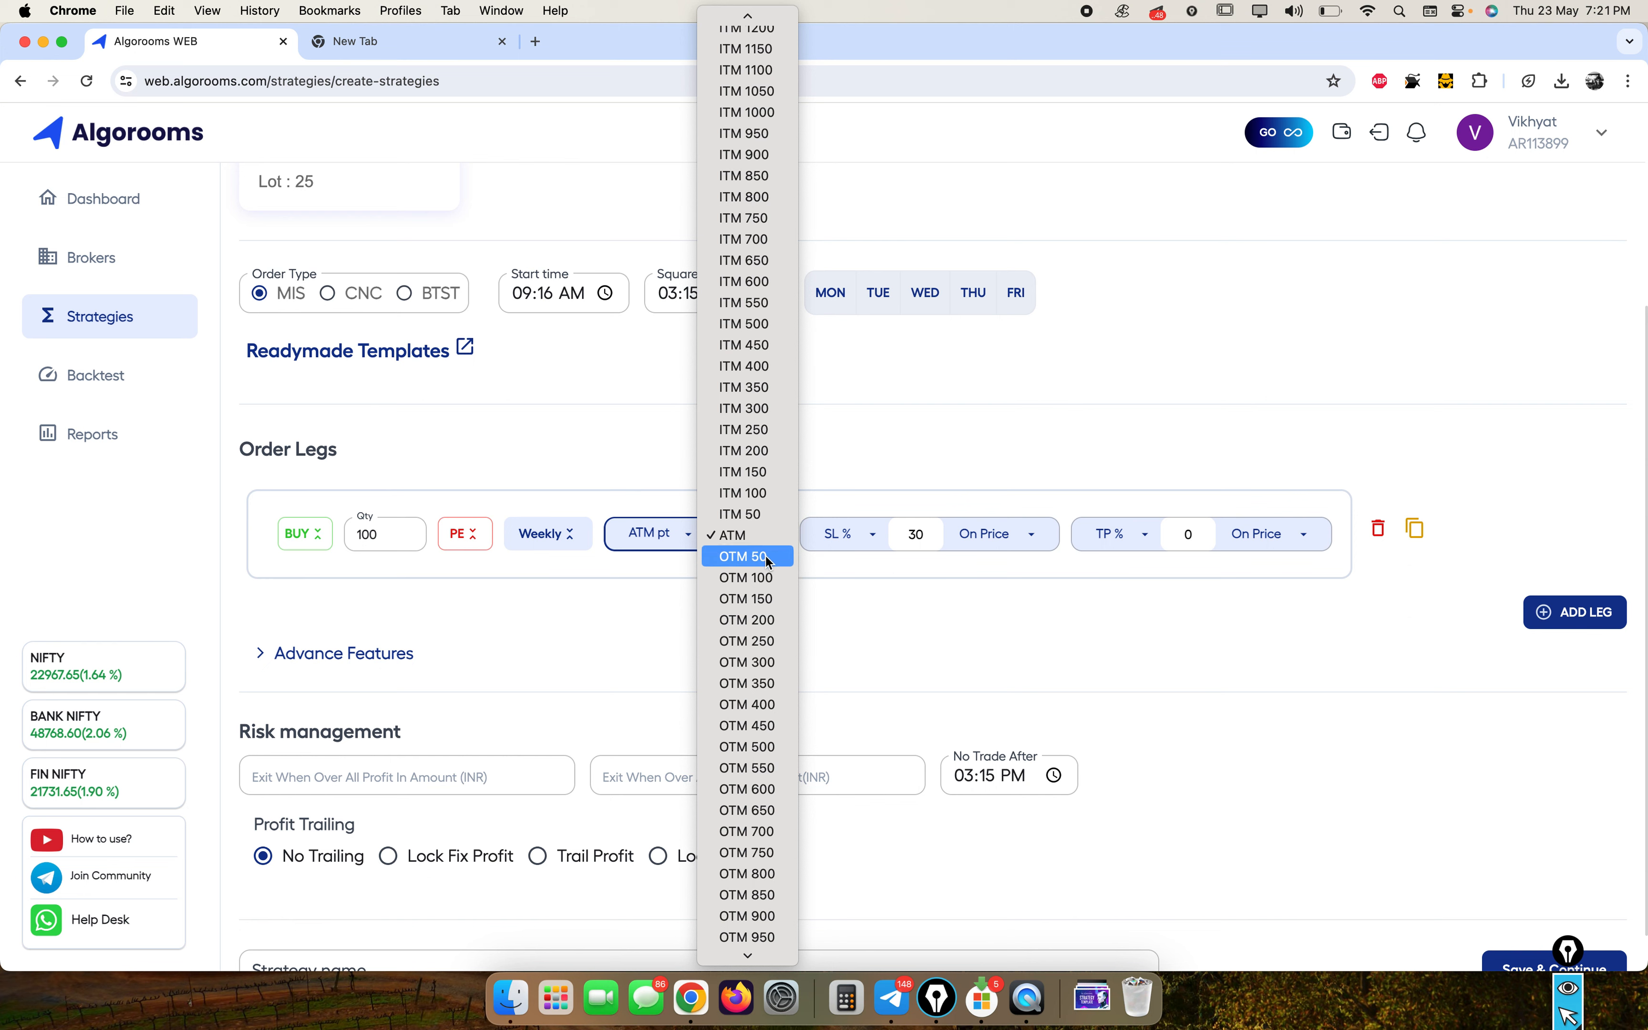
pyautogui.click(766, 557)
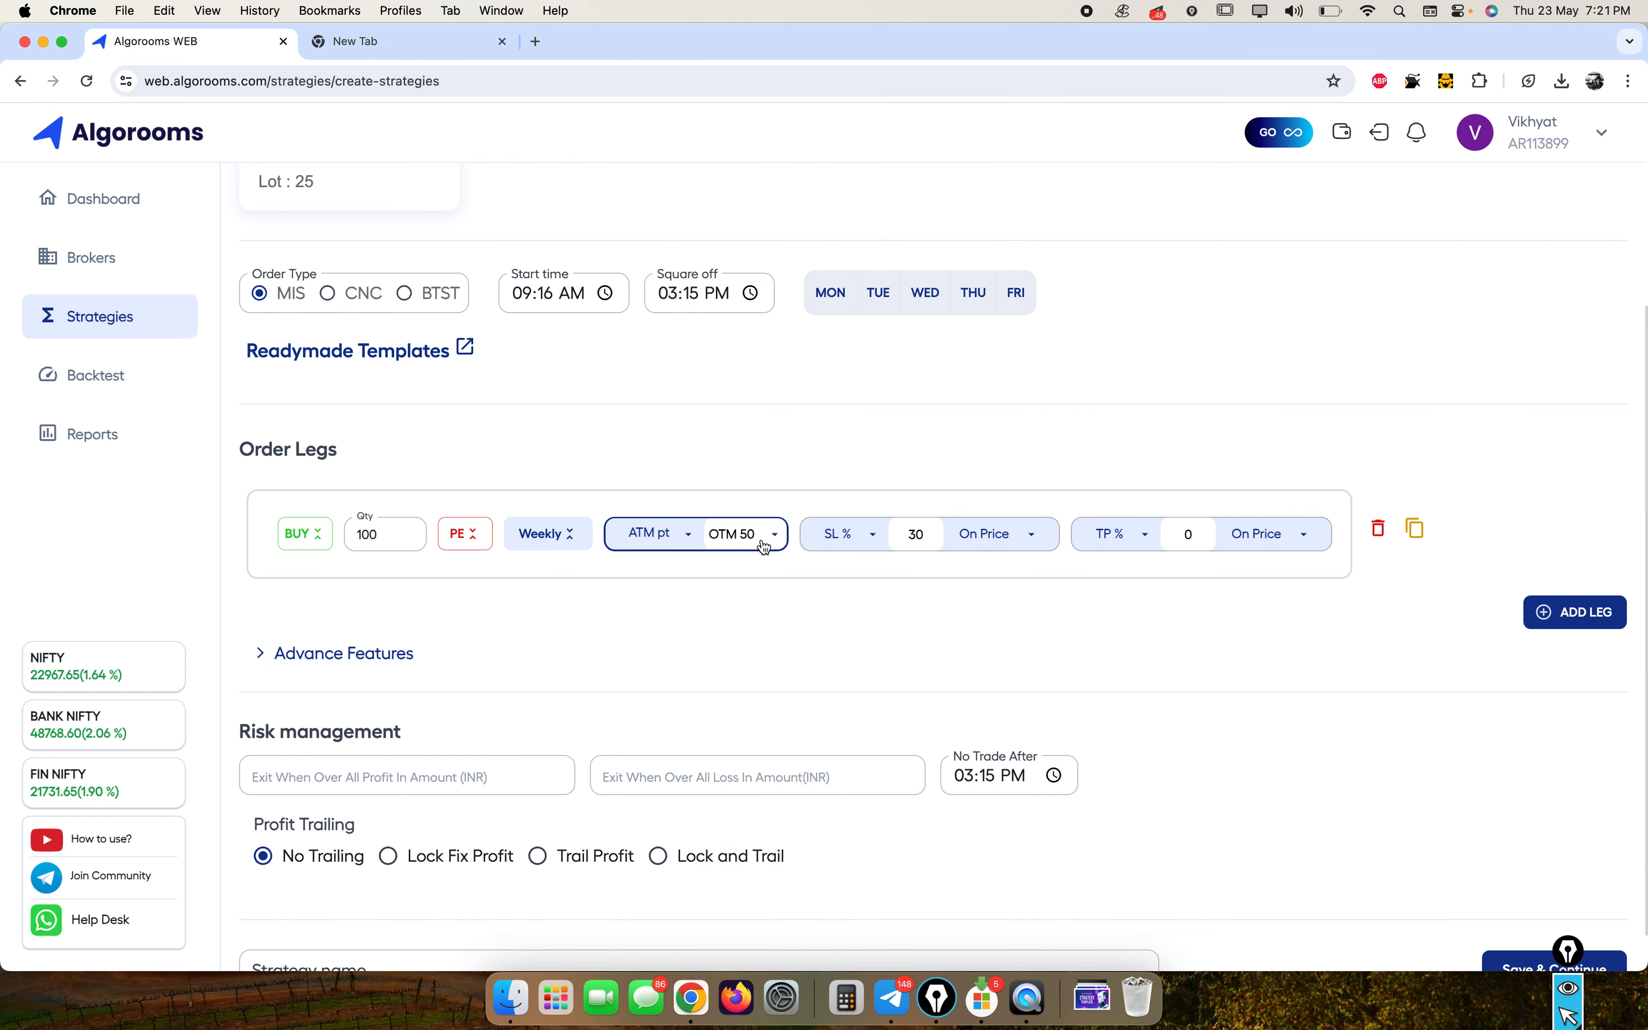
pyautogui.click(763, 545)
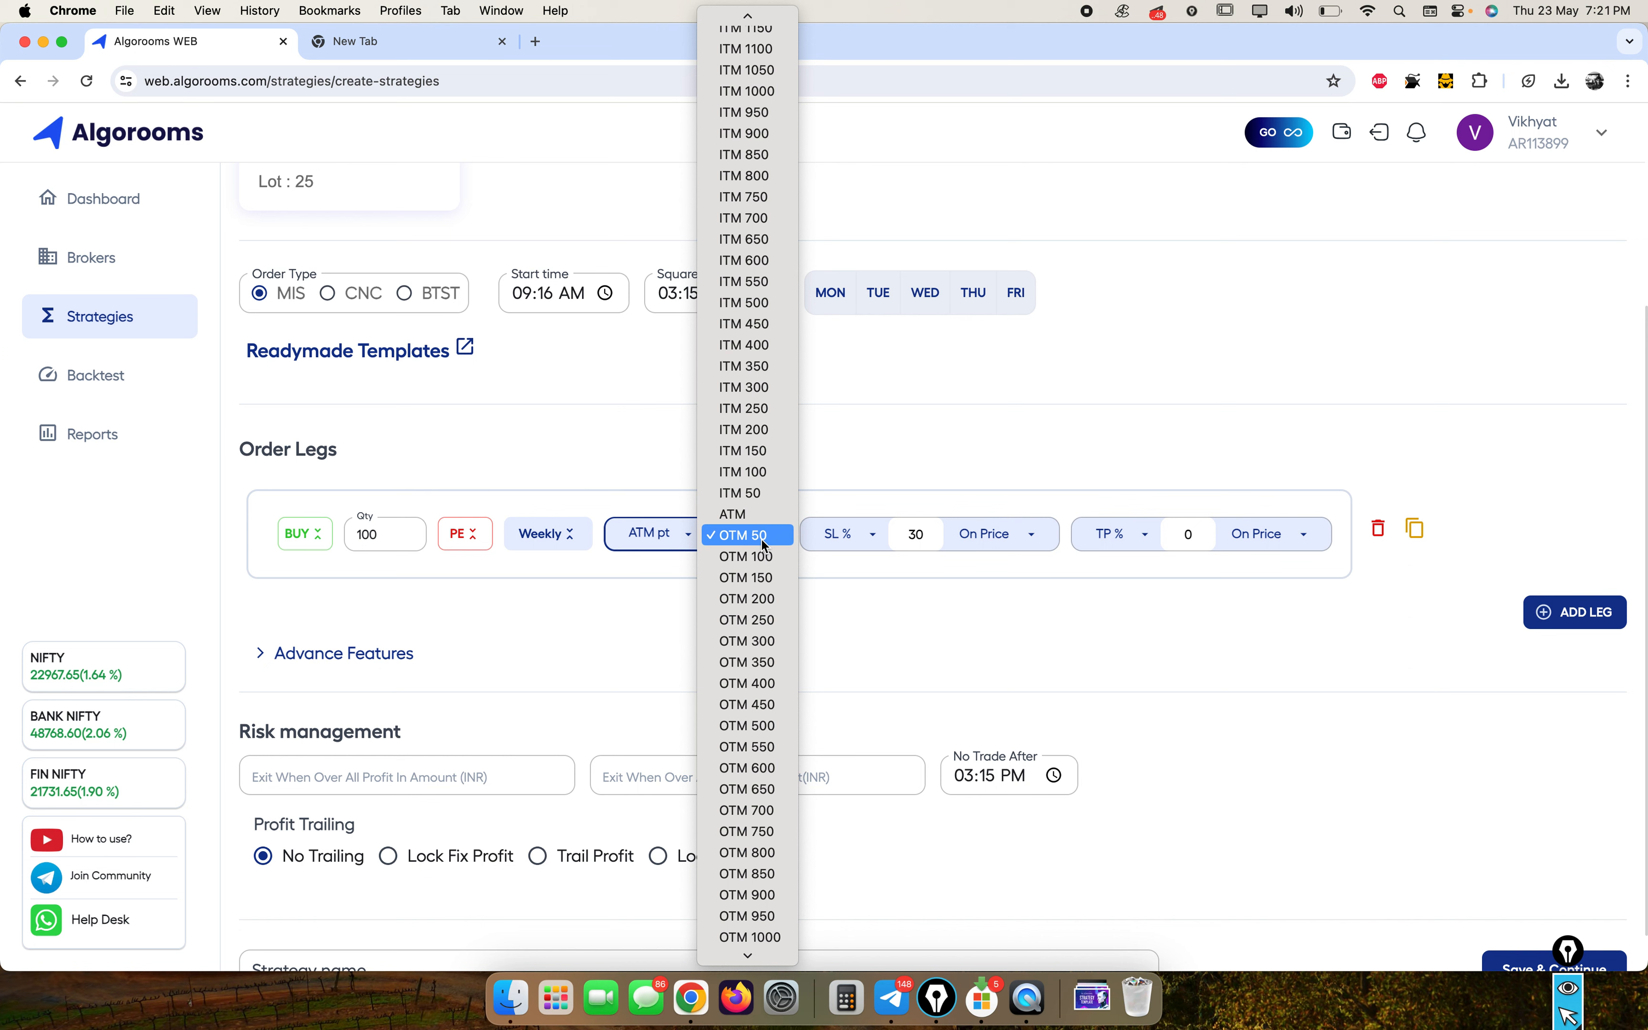
pyautogui.click(762, 491)
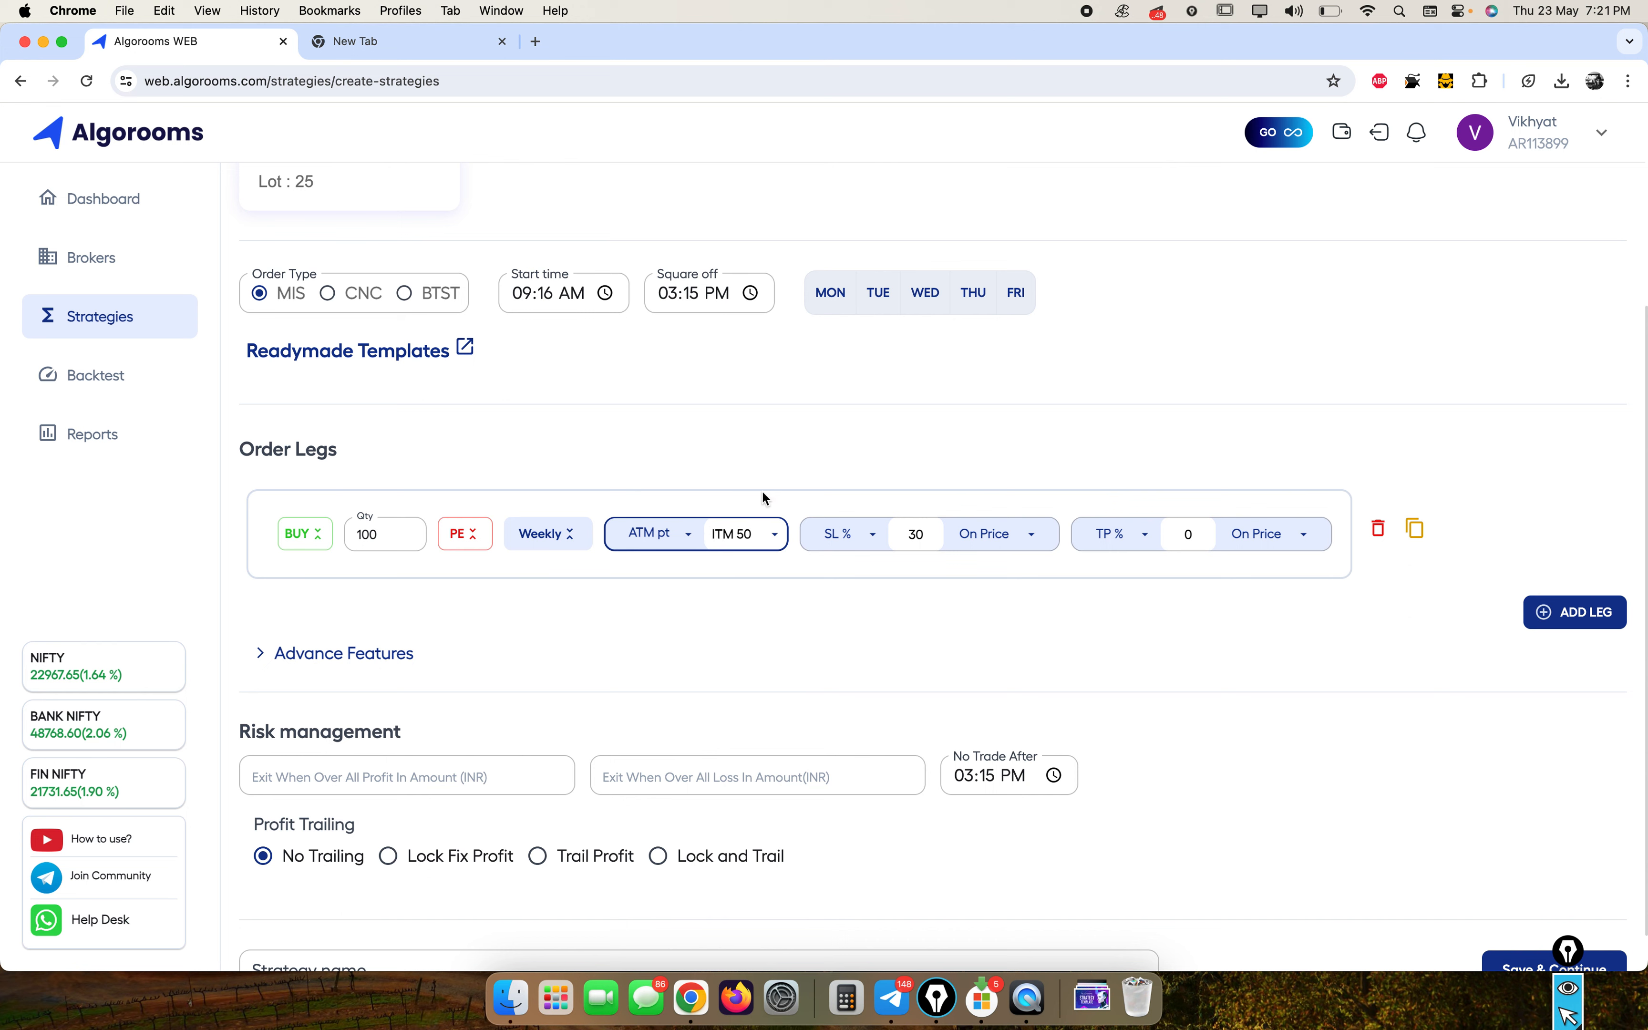
pyautogui.click(760, 532)
# Switch the leg's strike selection to ATM % and look through its percentage strikes.
pyautogui.click(652, 533)
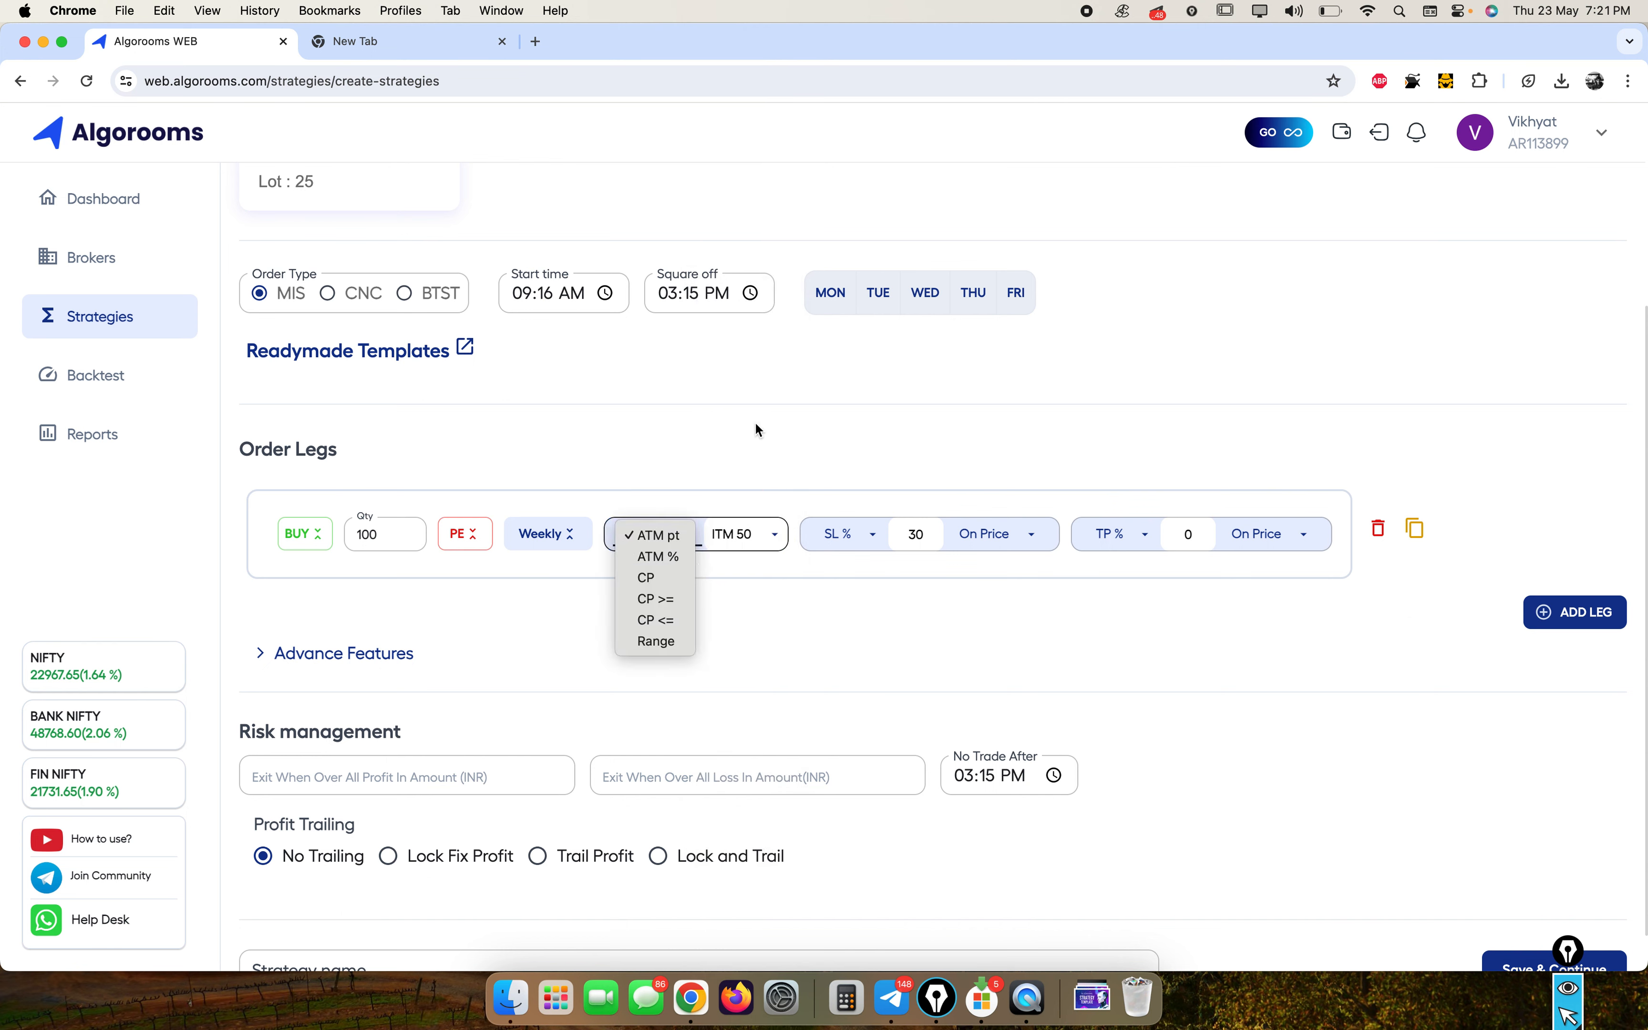
pyautogui.click(671, 554)
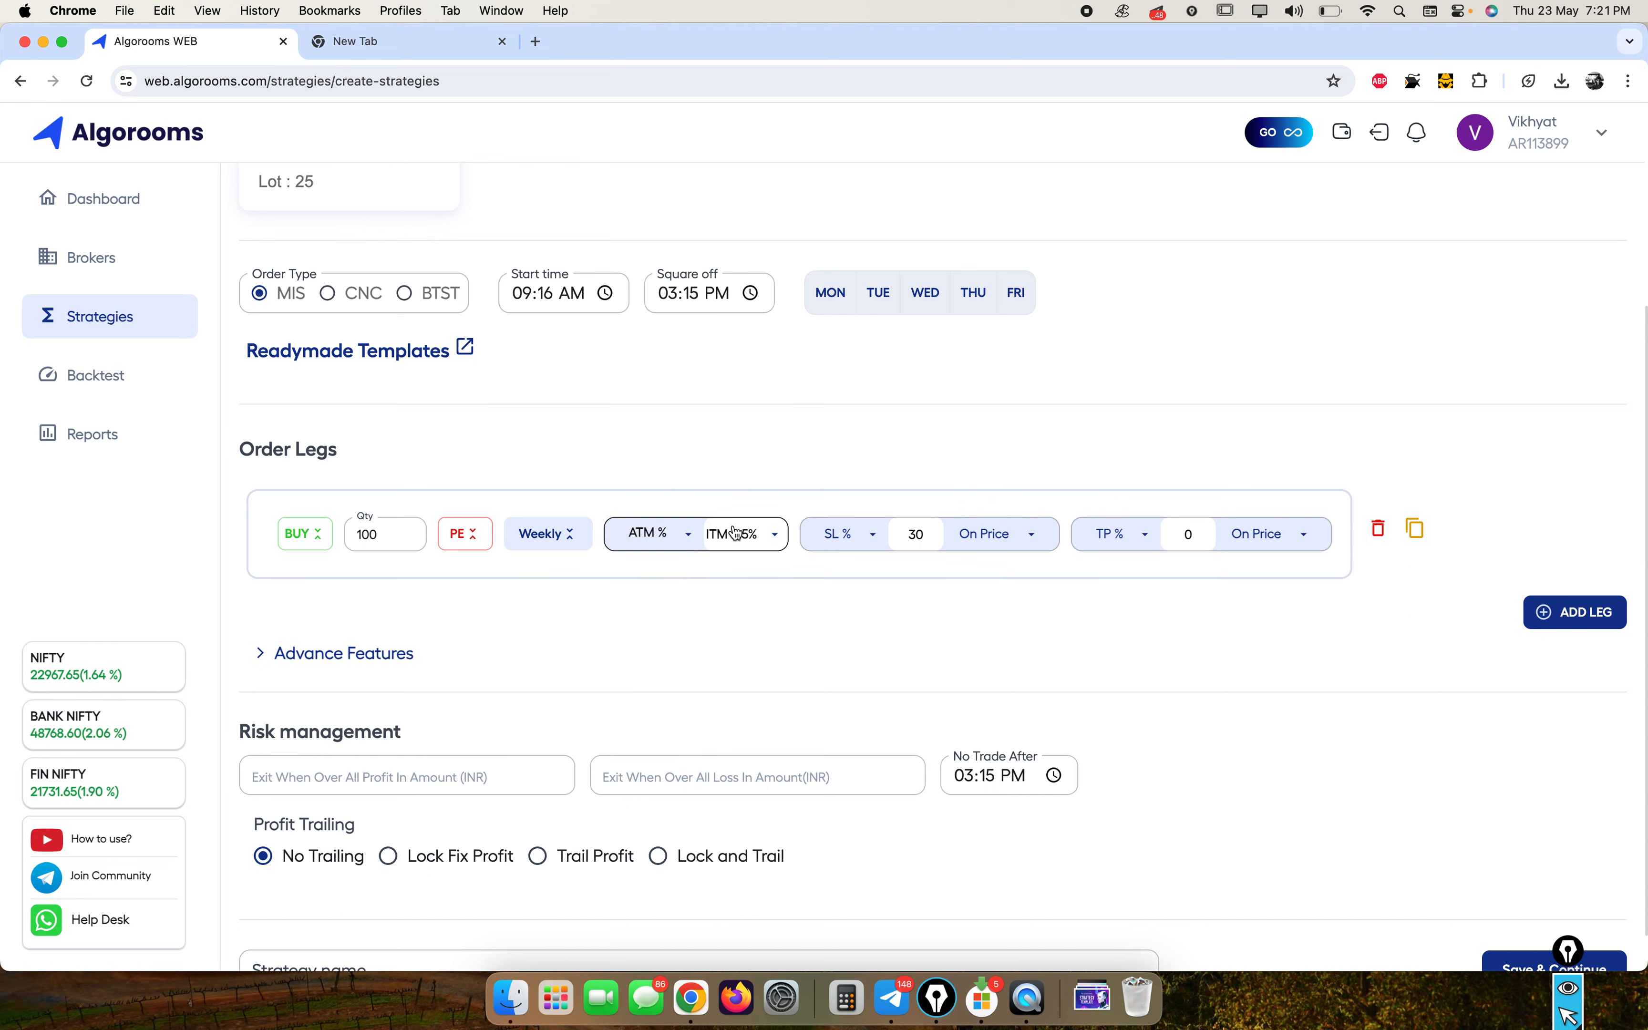
pyautogui.click(747, 526)
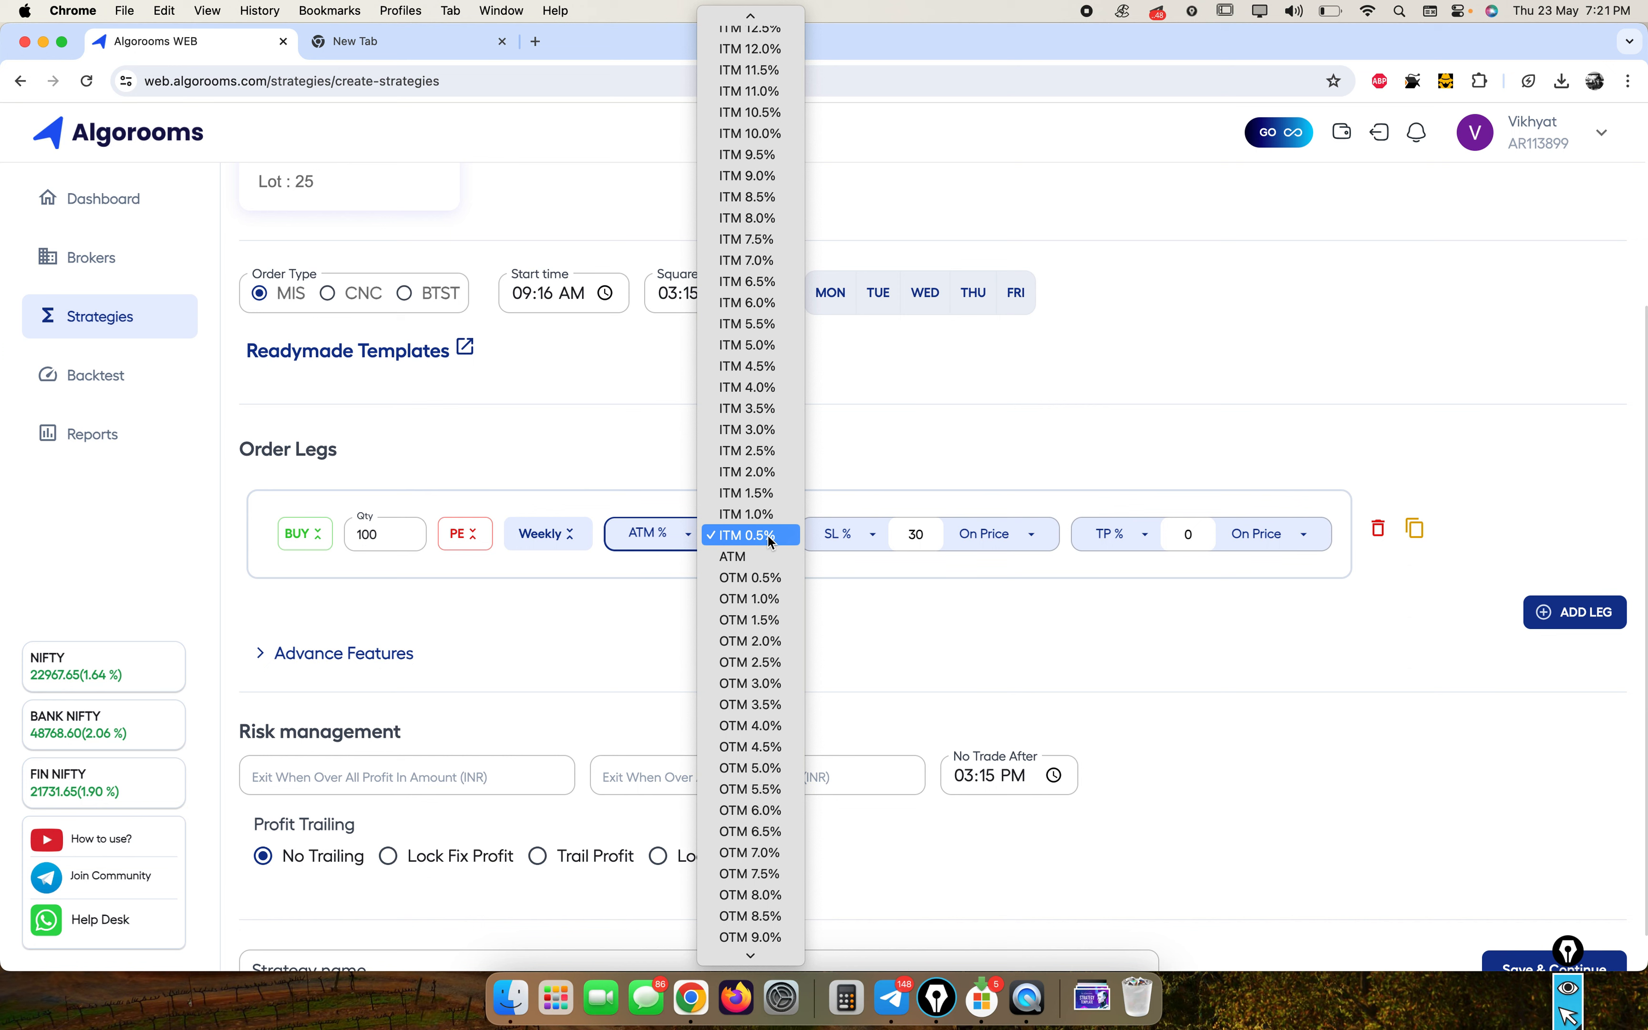
pyautogui.click(654, 538)
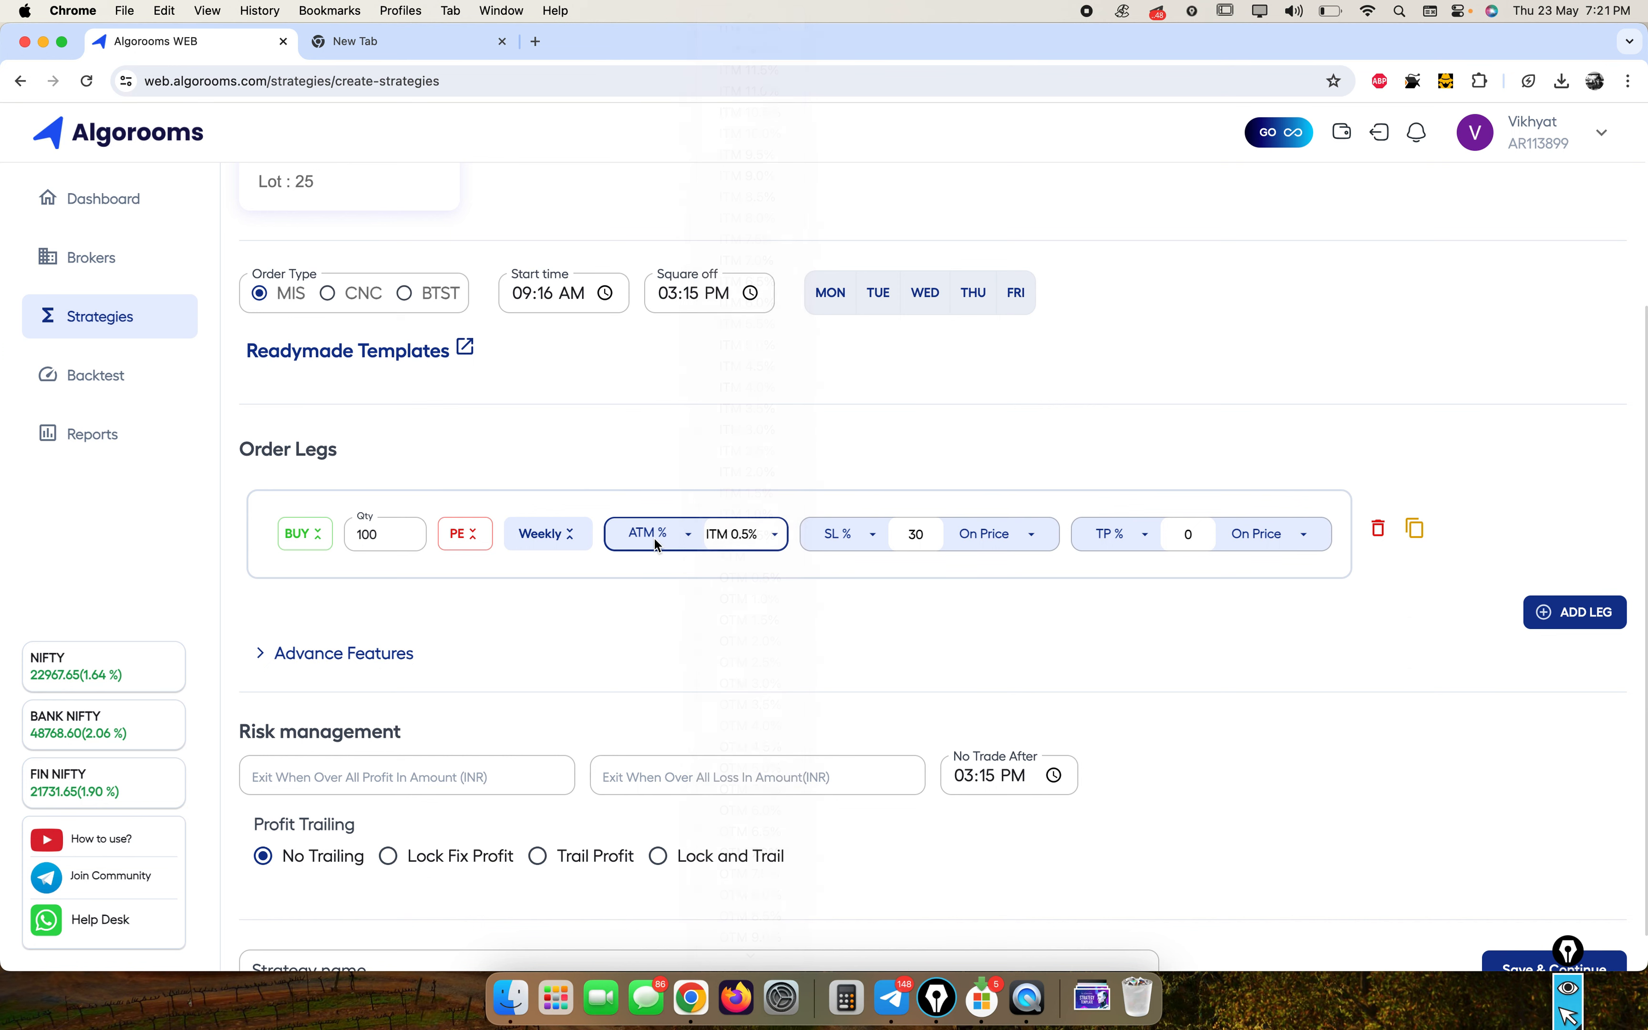
# Switch the leg's strike selection to CP with a premium of 20.
pyautogui.click(654, 538)
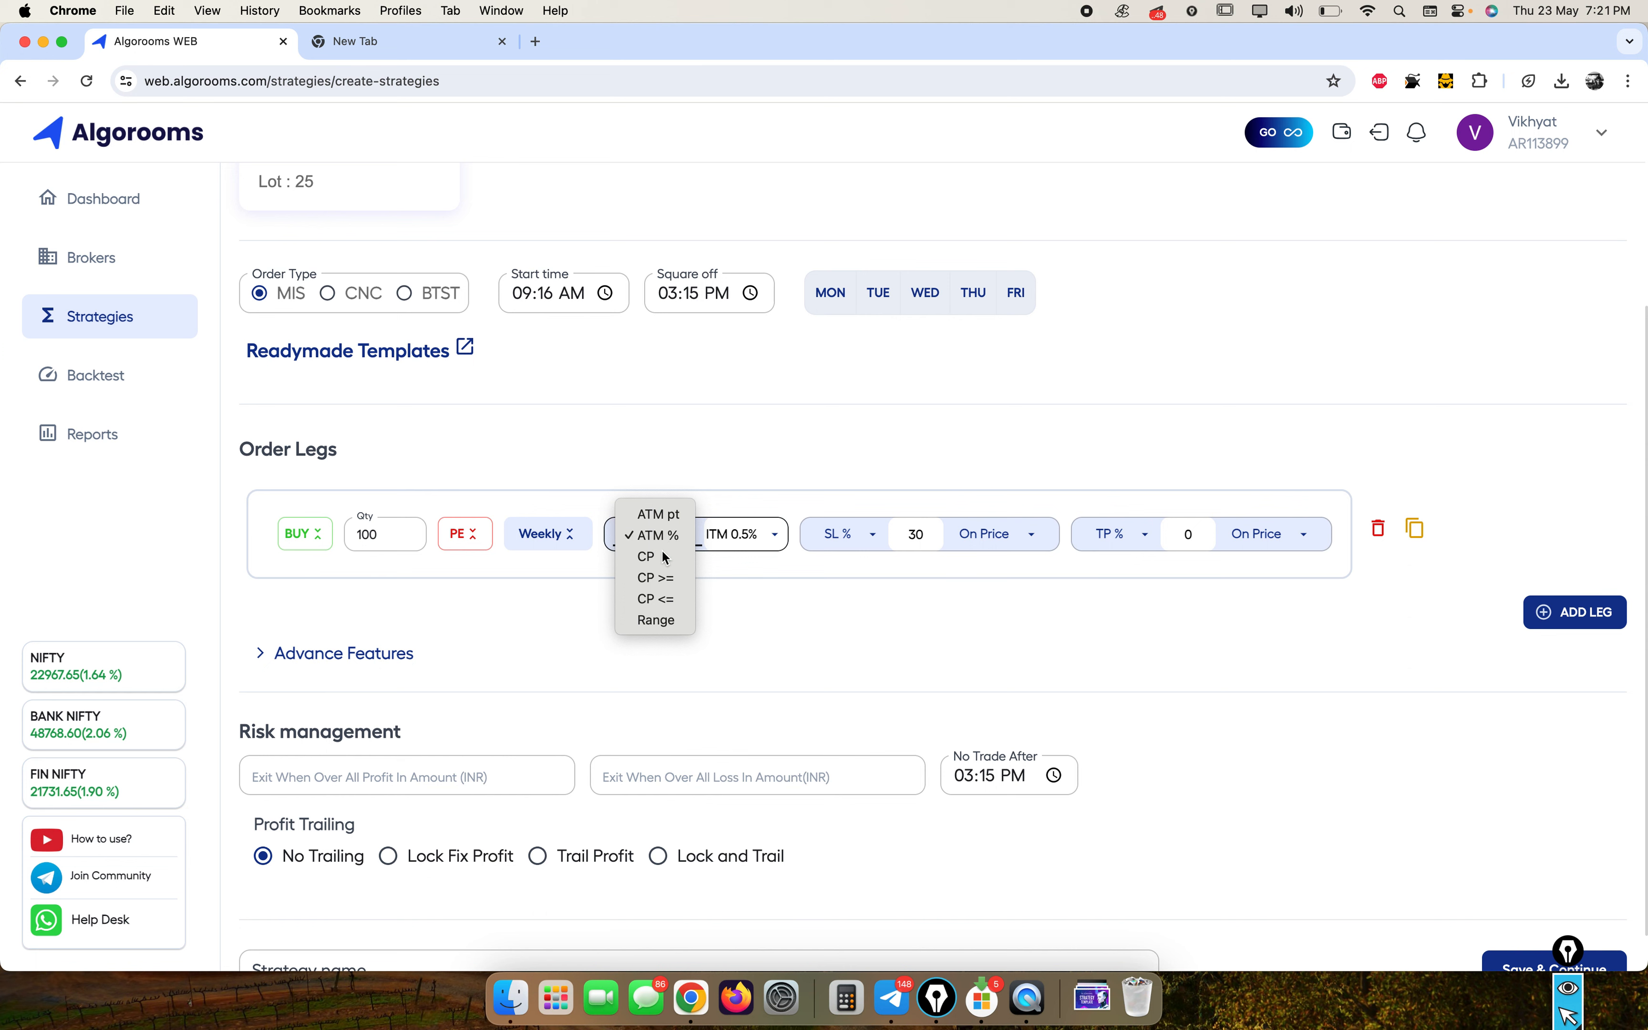
pyautogui.click(665, 556)
pyautogui.click(739, 537)
pyautogui.doubleClick(739, 537)
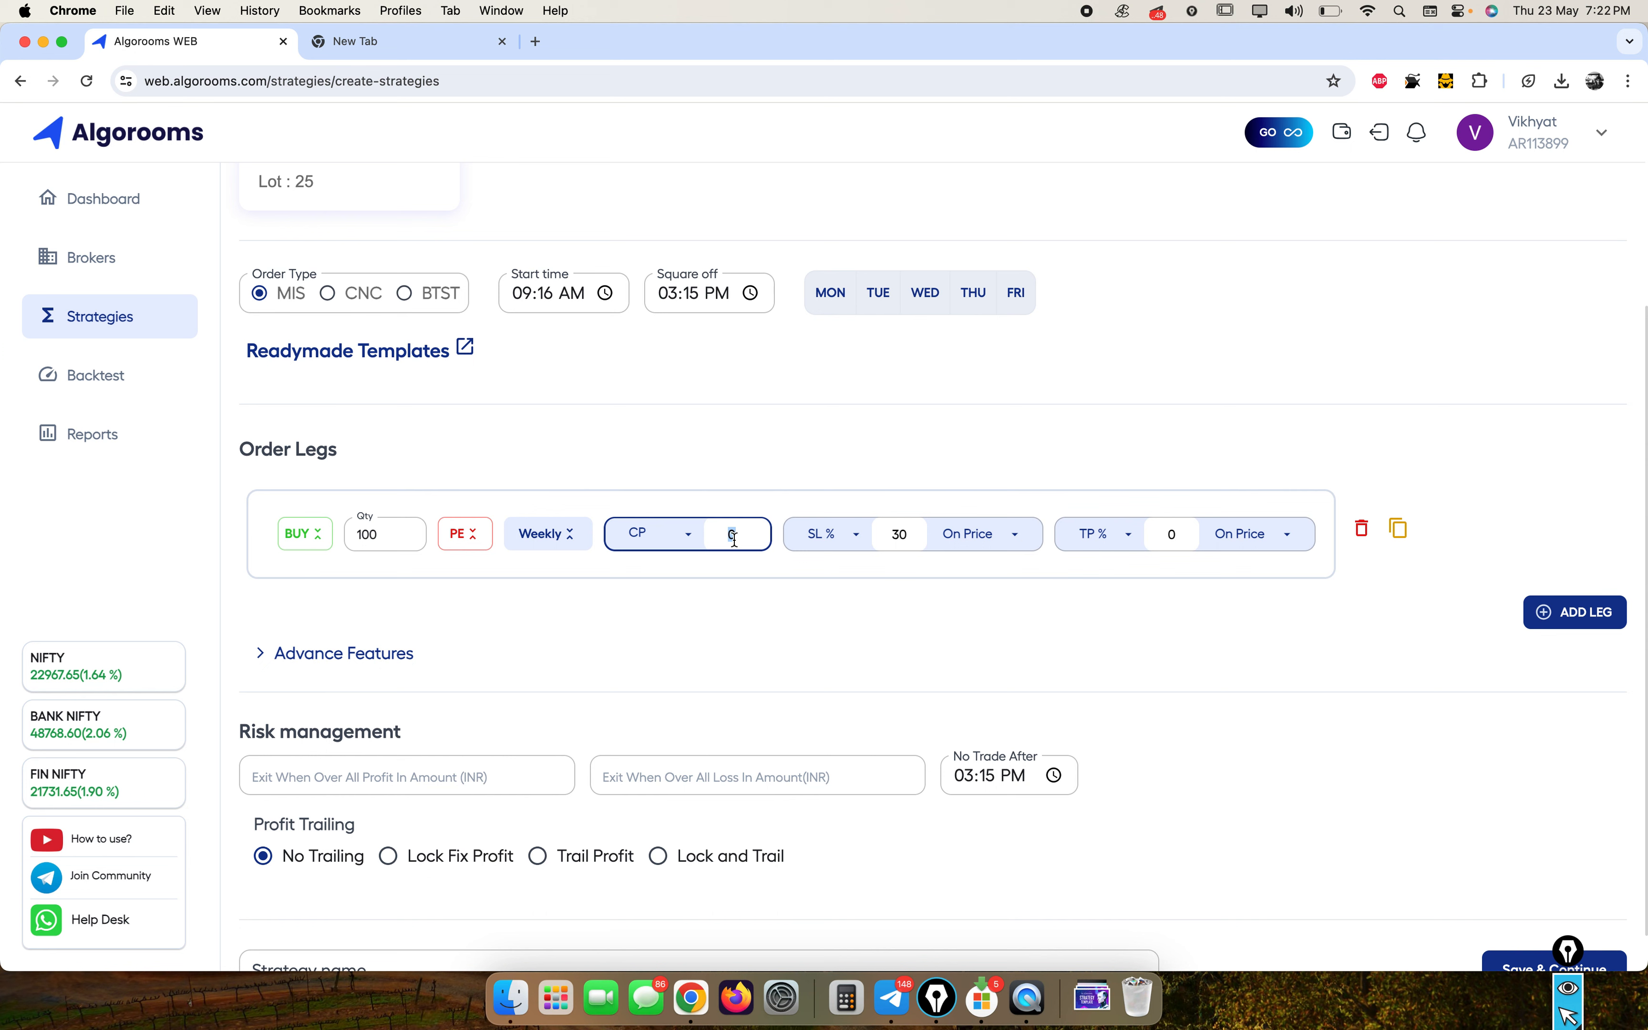
pyautogui.write('20')
# Change the leg's strike selection to CP >= with a premium of 30.
pyautogui.click(670, 538)
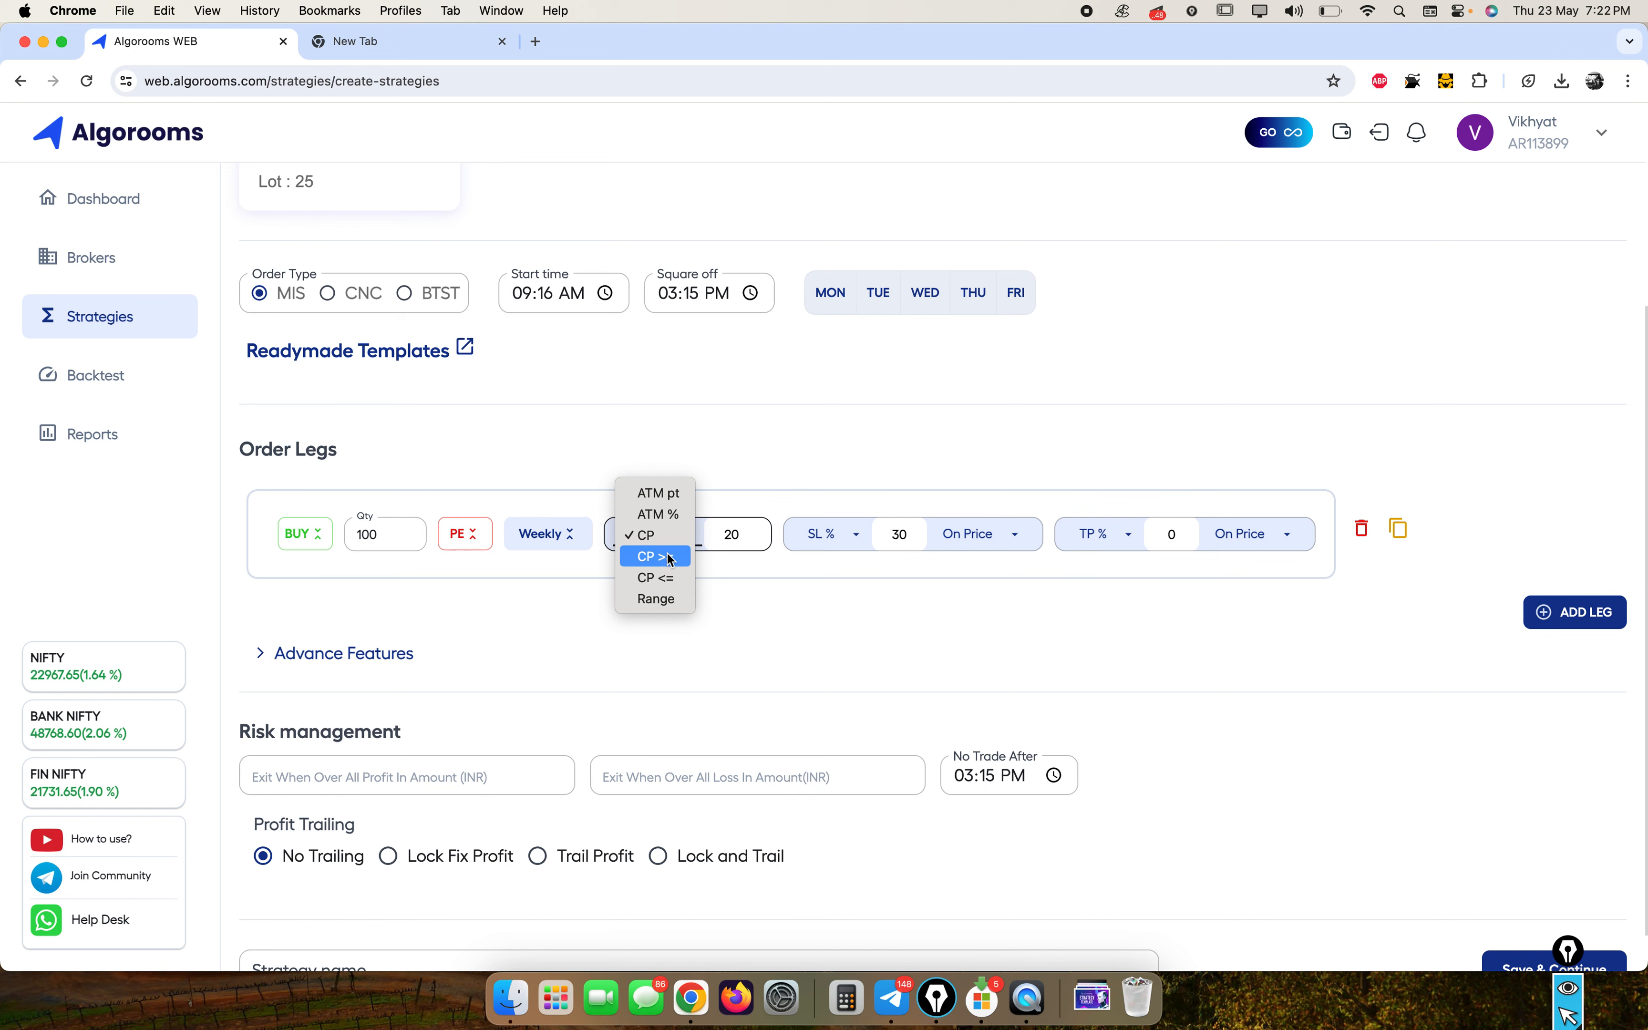
pyautogui.click(670, 558)
pyautogui.doubleClick(738, 542)
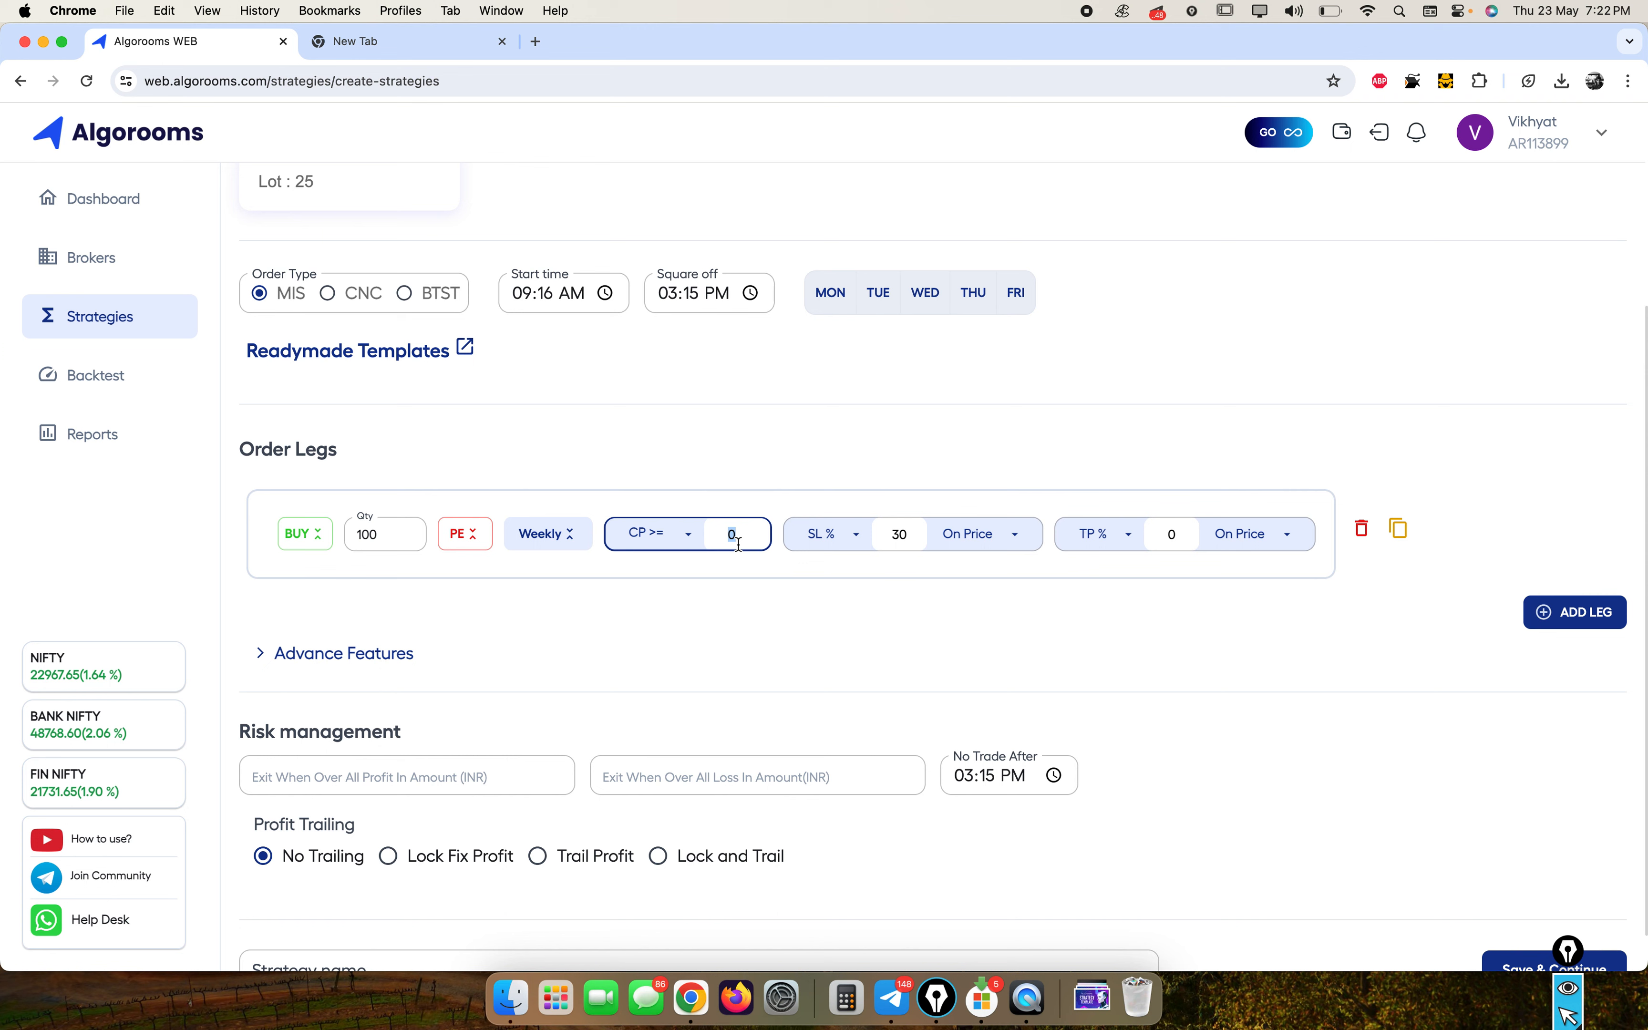
pyautogui.write('30')
# Set the leg's strike selection to CP <= with a premium of 20.
pyautogui.click(639, 534)
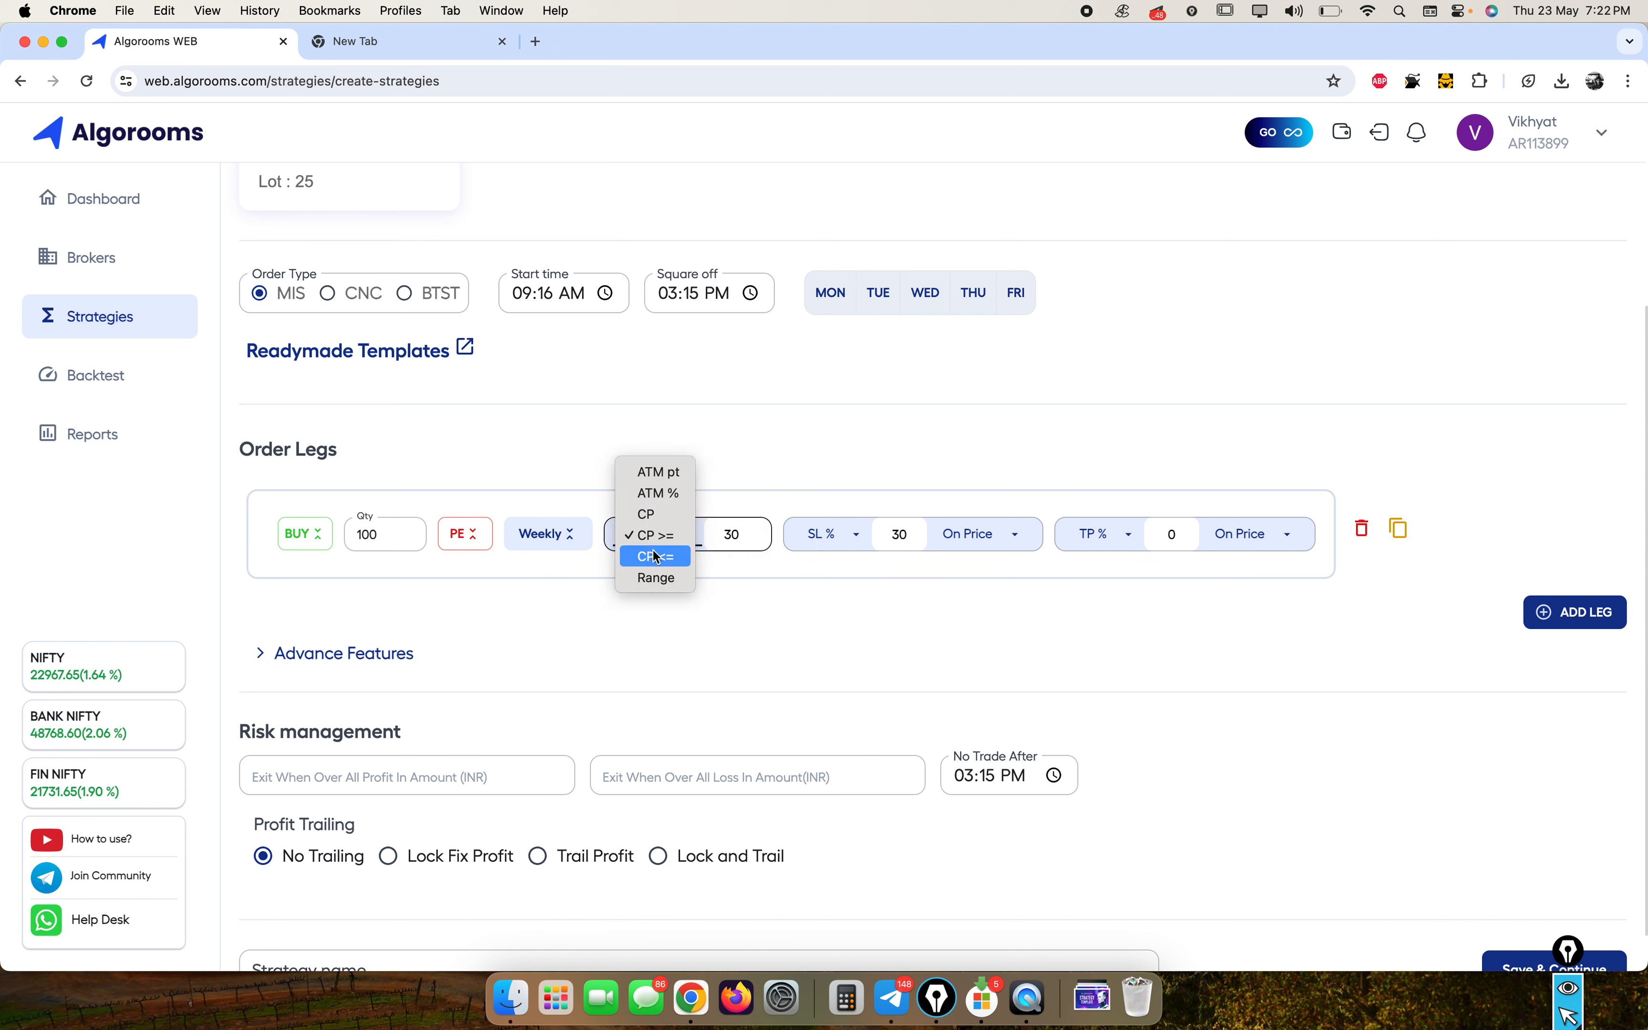
pyautogui.click(666, 557)
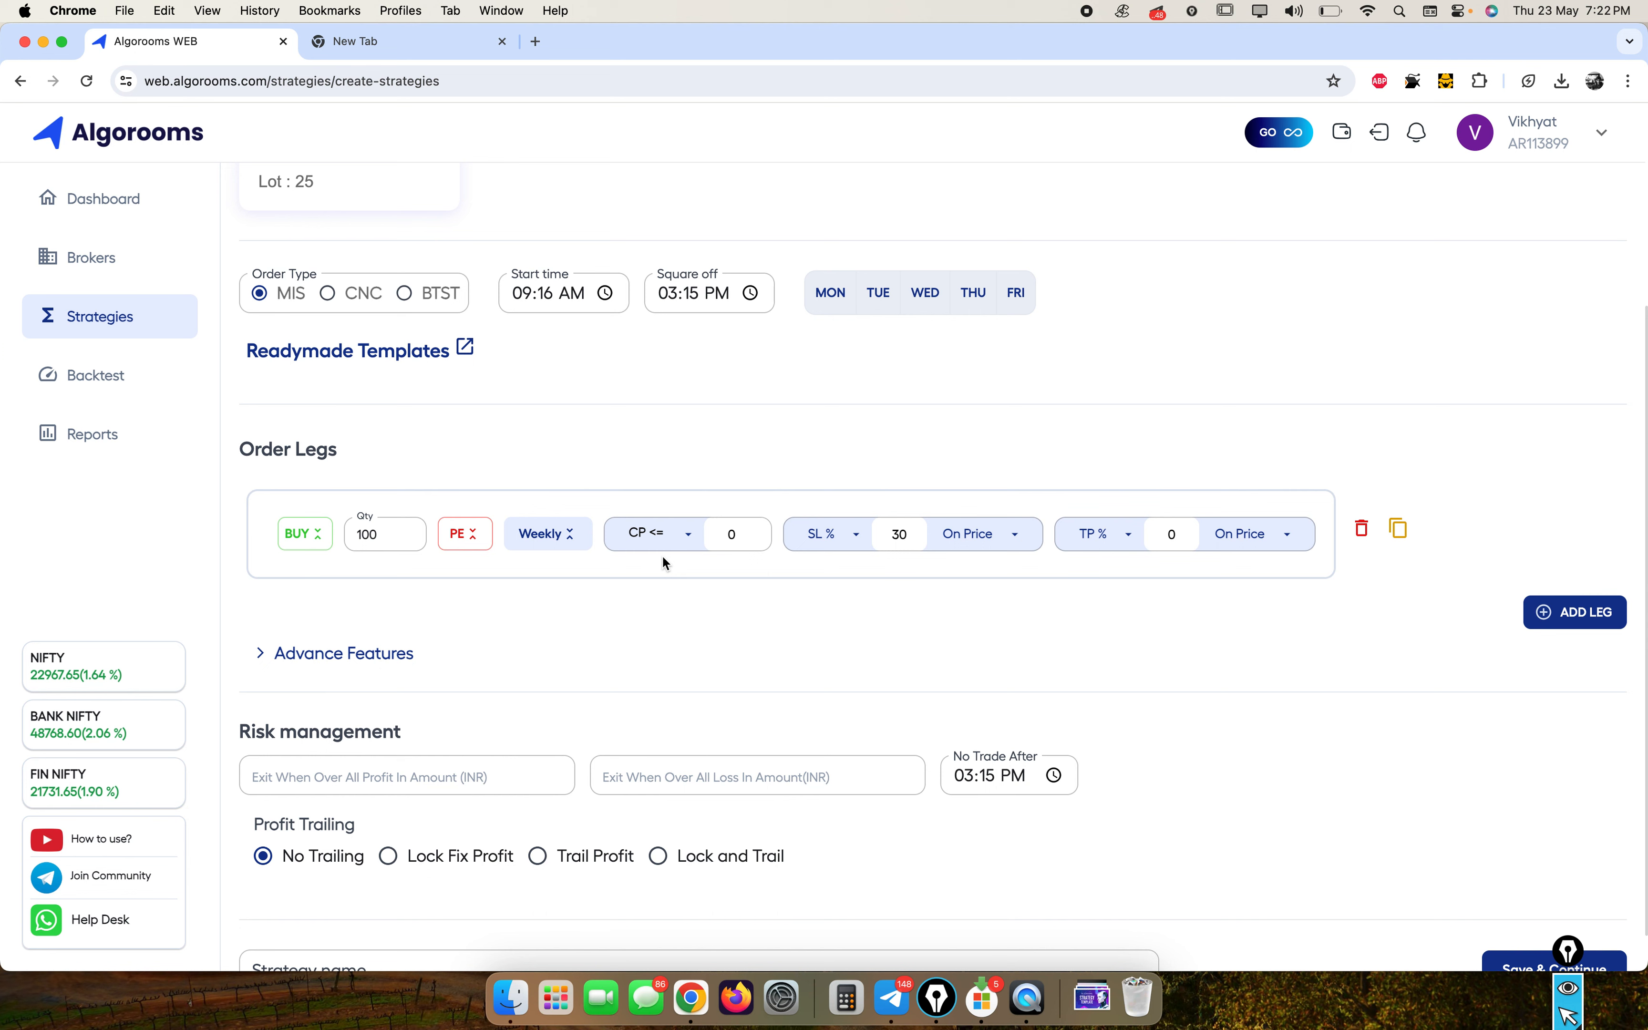
pyautogui.doubleClick(732, 538)
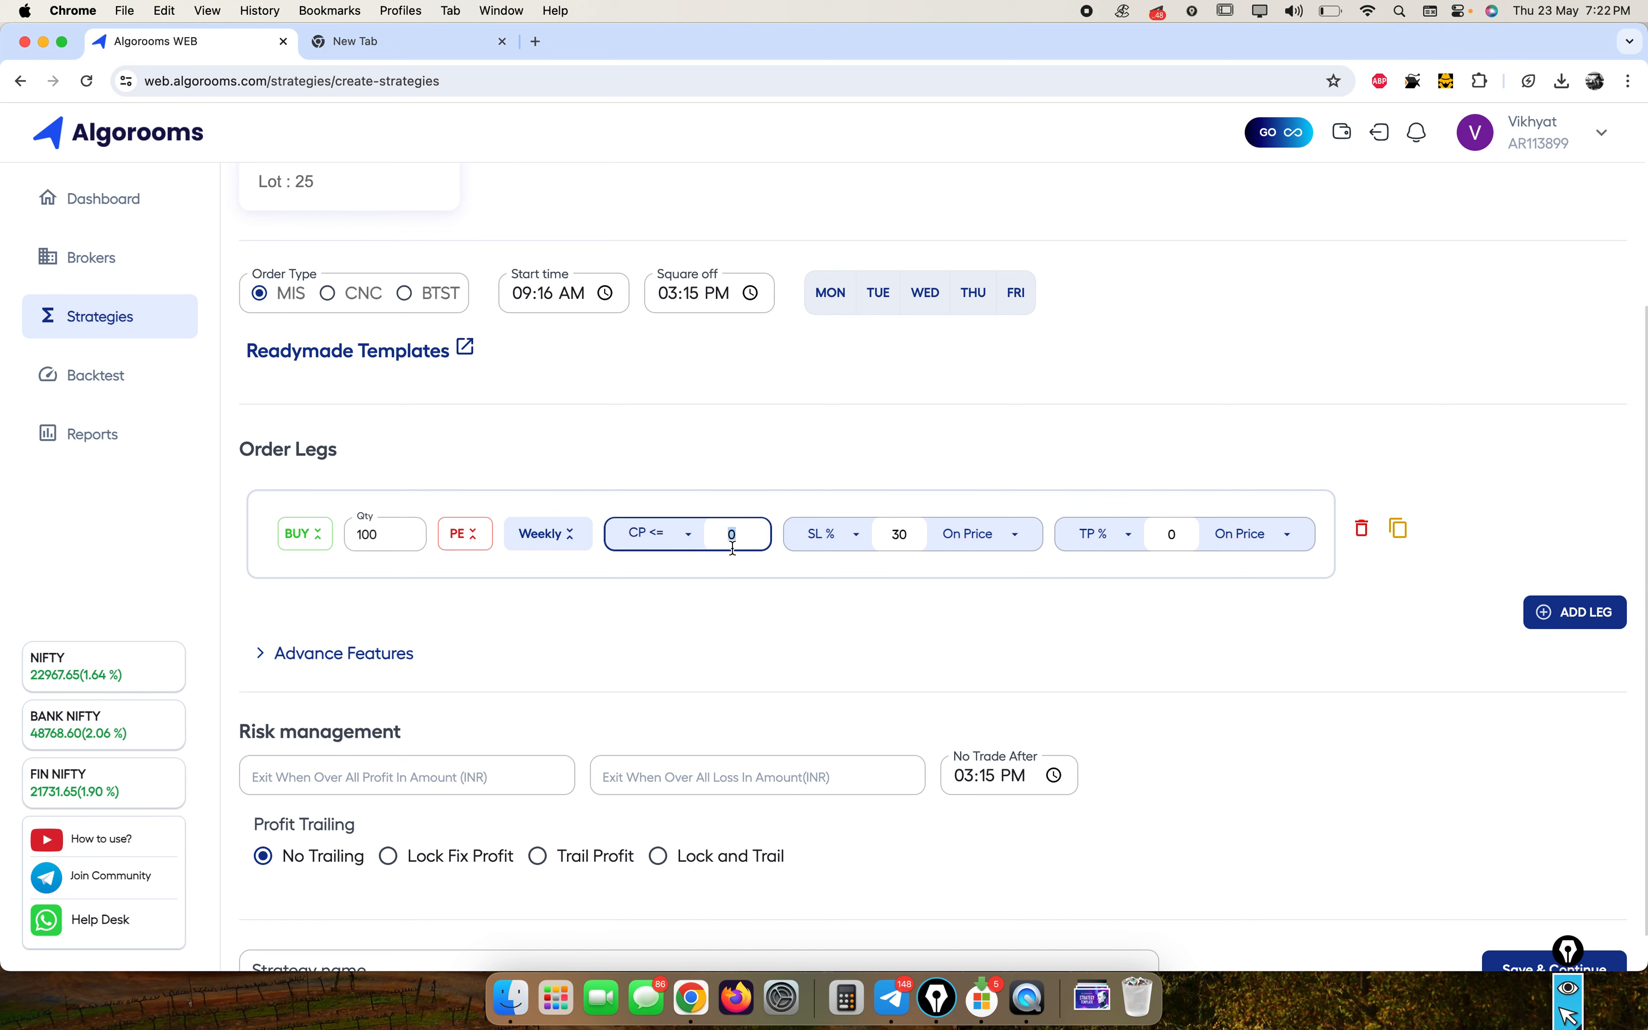
pyautogui.write('20')
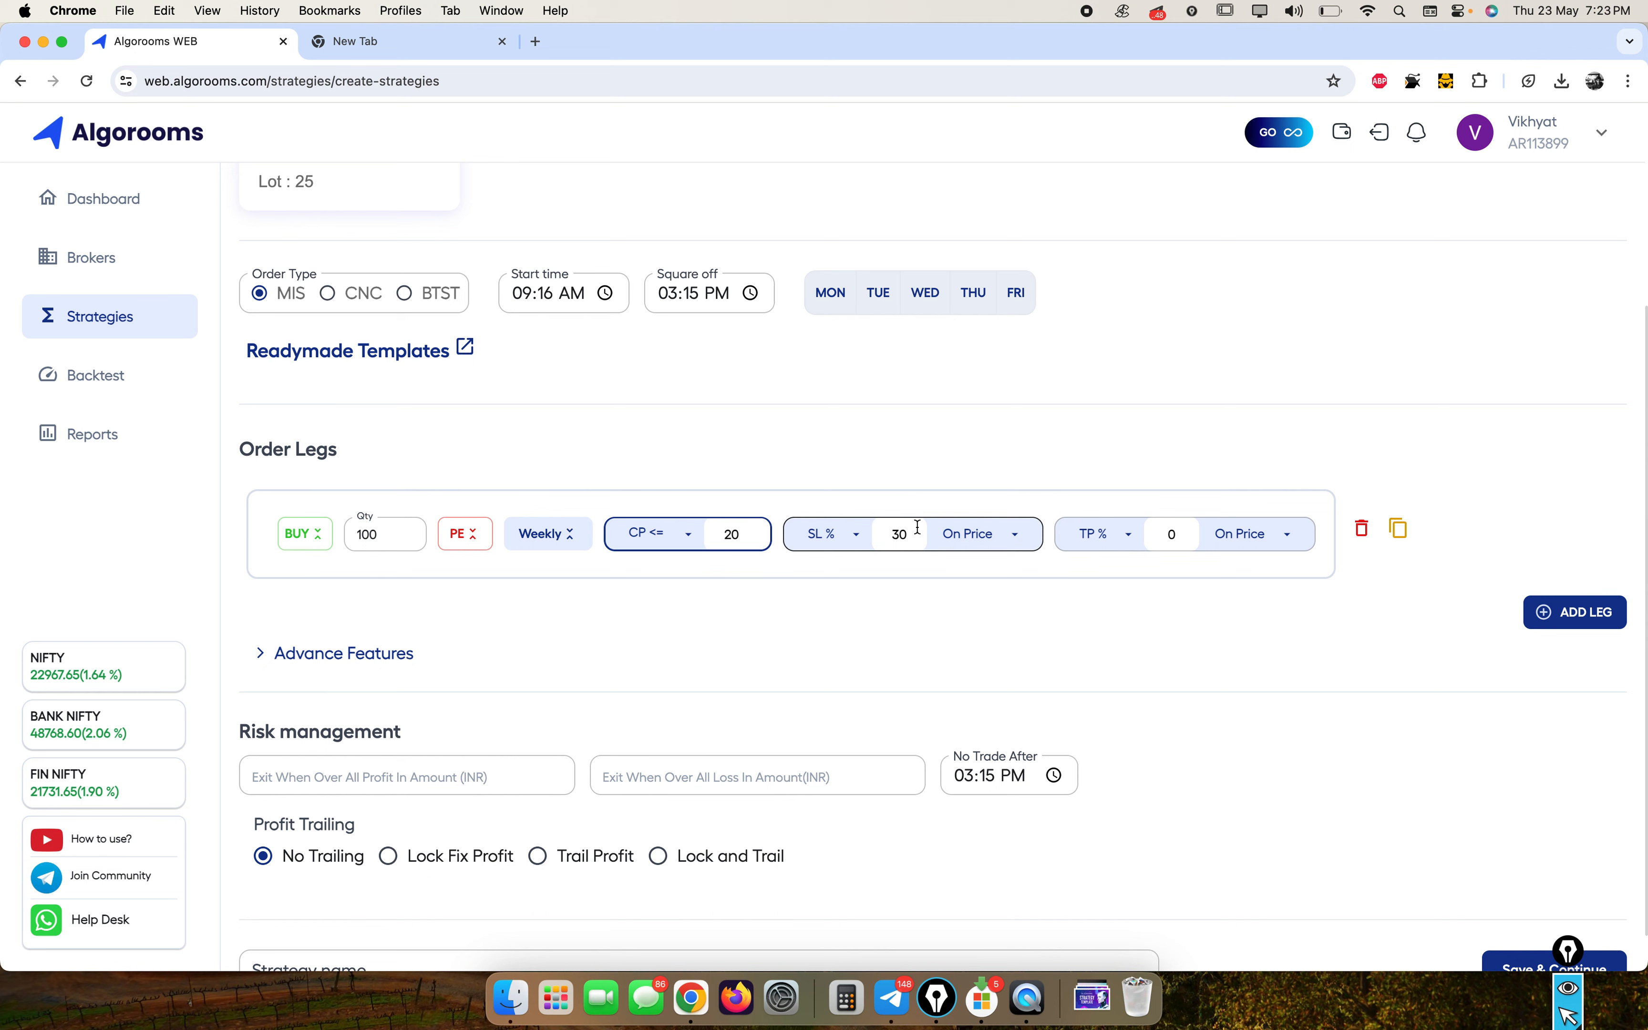
# Set the order leg's stop loss to SL pt with a value of 5, triggered On Price.
pyautogui.click(987, 536)
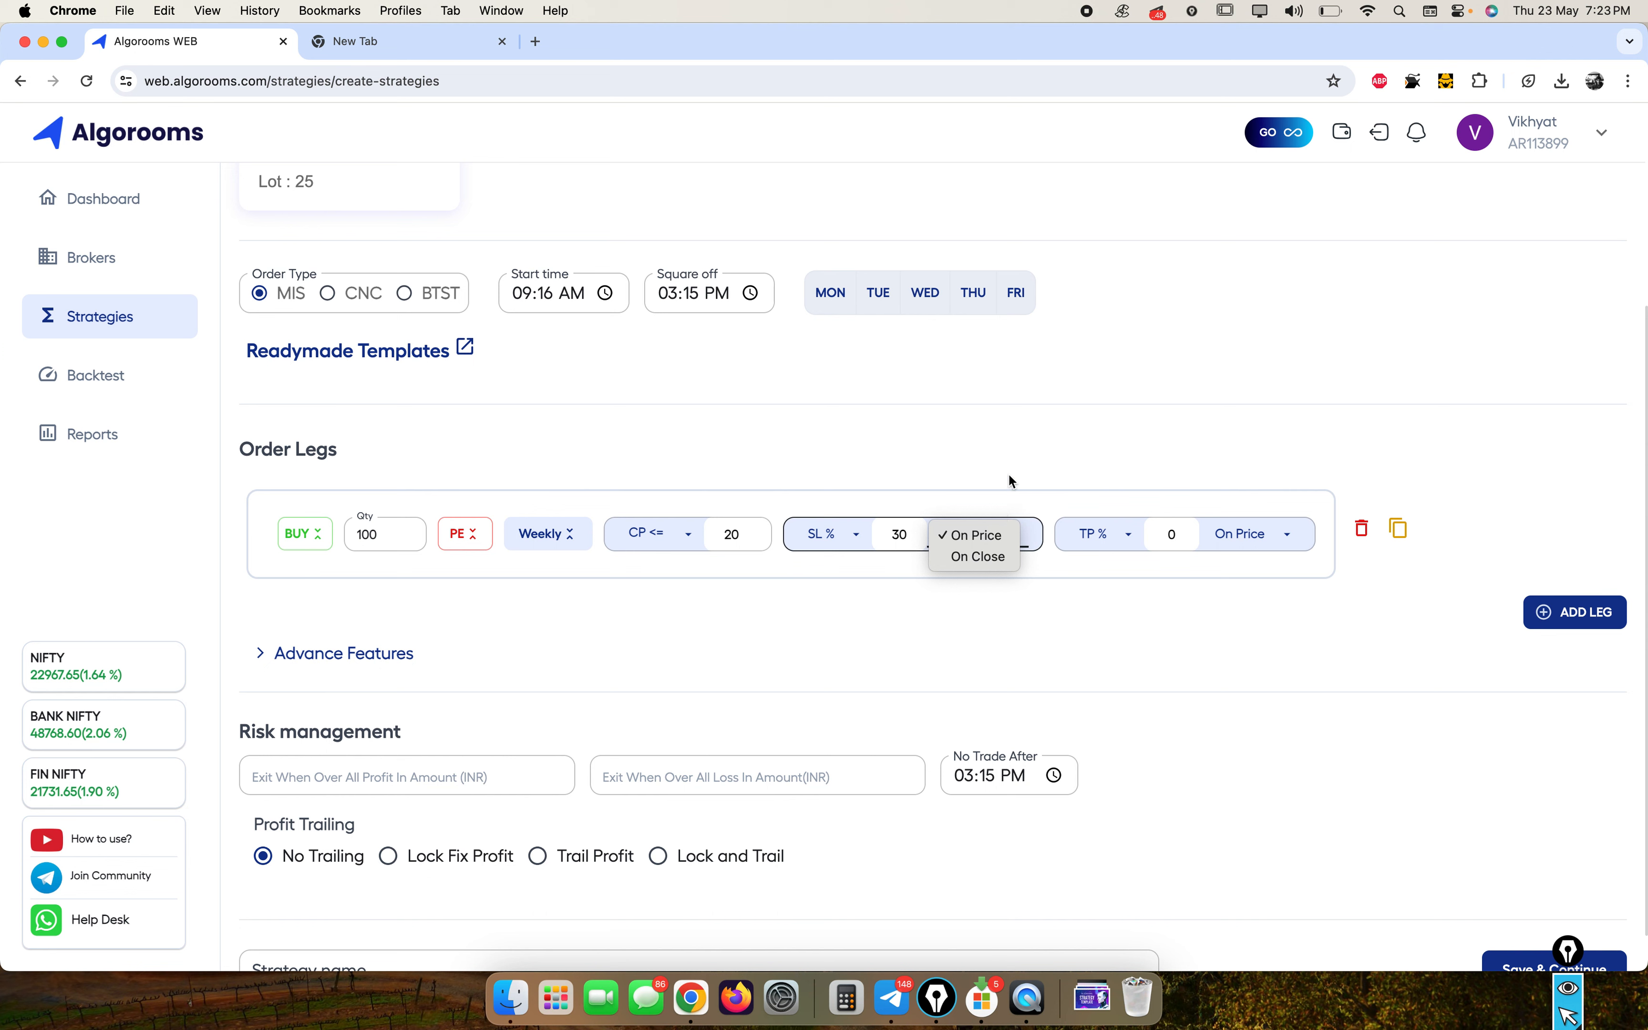
pyautogui.click(990, 474)
pyautogui.click(844, 533)
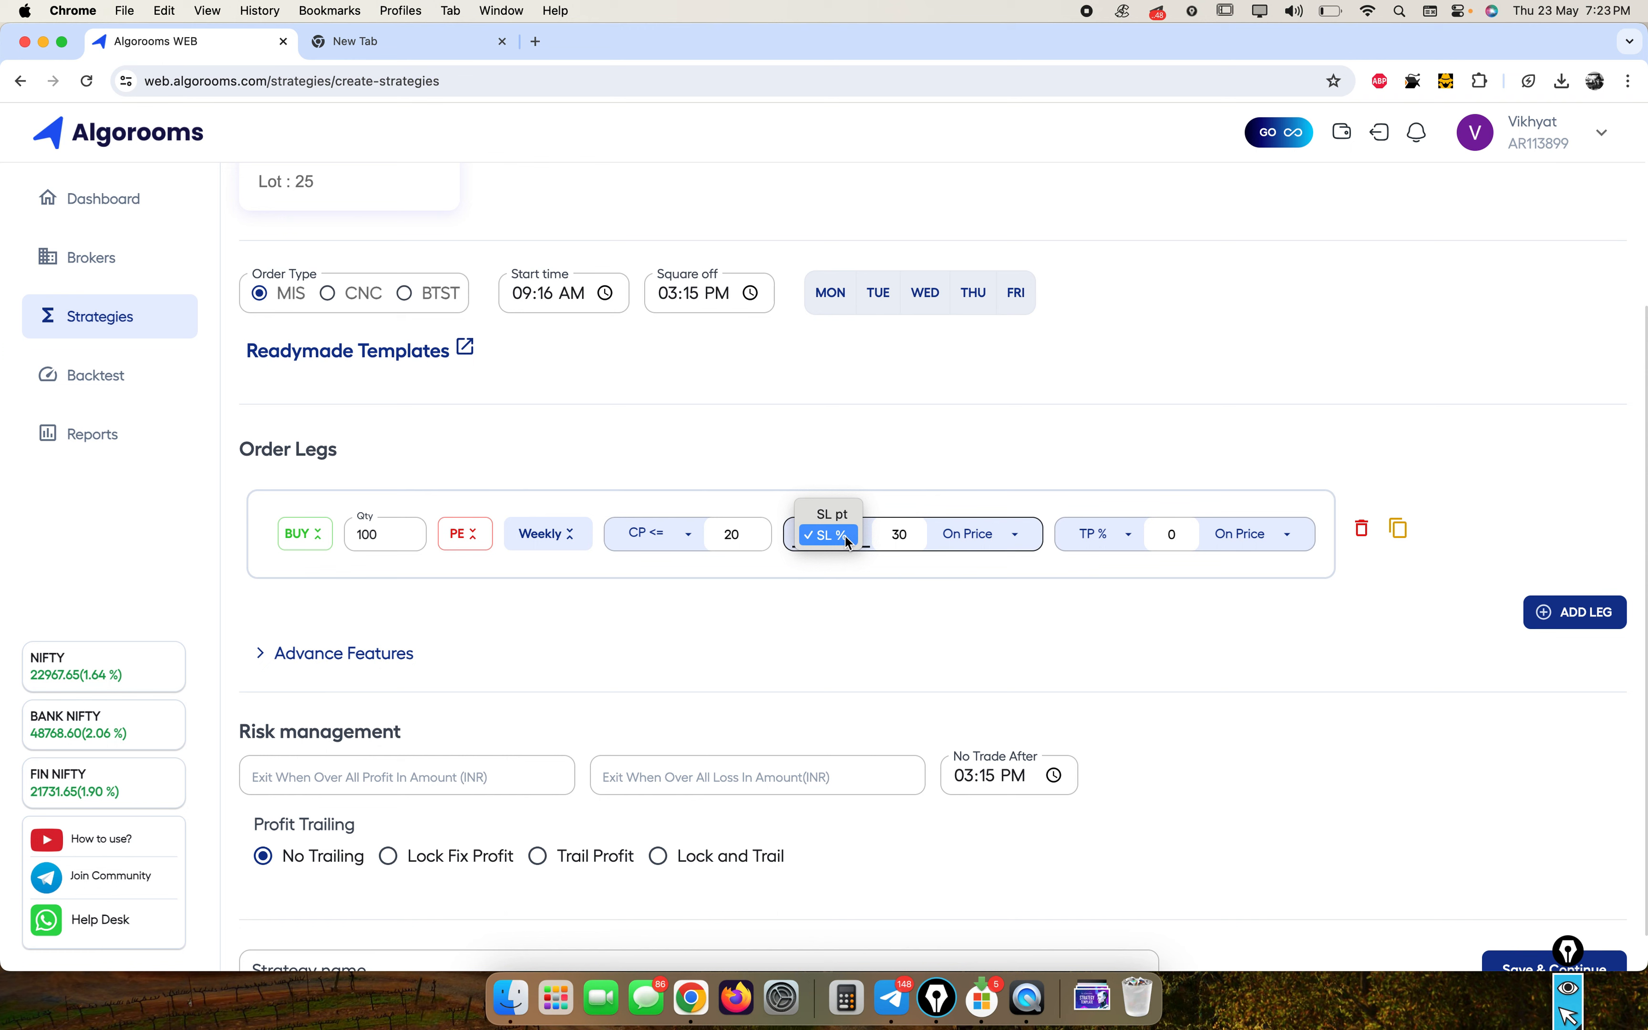
pyautogui.click(895, 474)
pyautogui.click(899, 539)
pyautogui.doubleClick(898, 539)
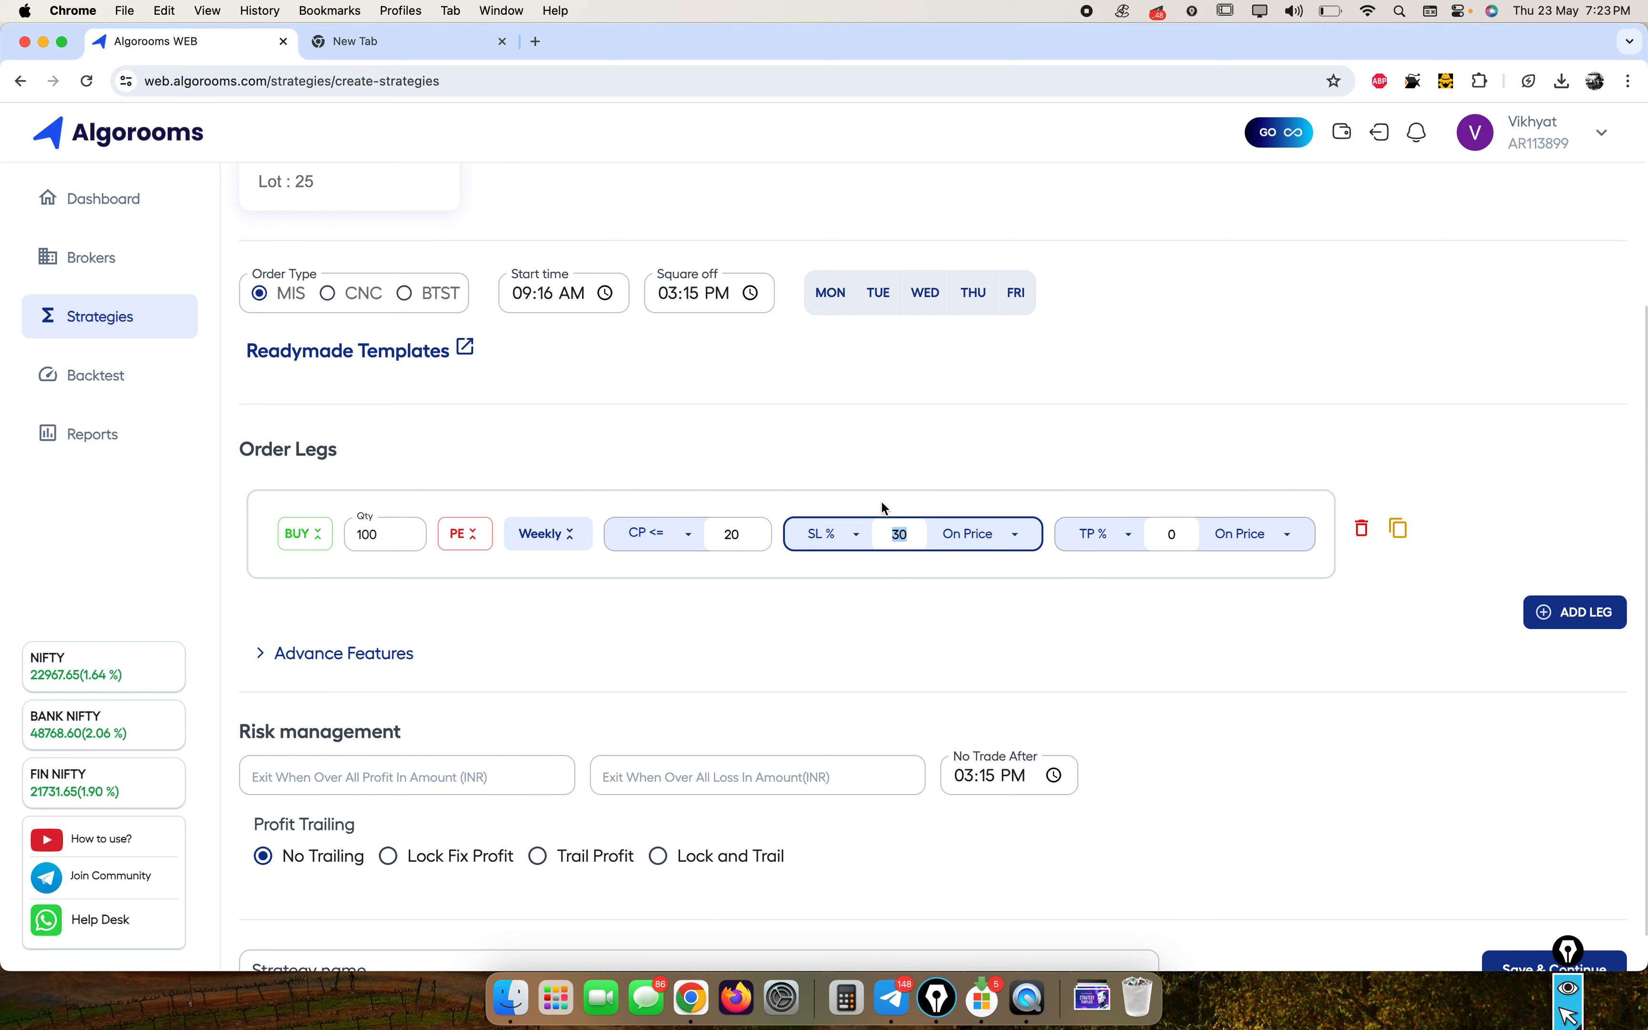
pyautogui.click(829, 538)
pyautogui.click(835, 515)
pyautogui.doubleClick(894, 532)
pyautogui.write('5')
# Set the order leg's target profit to 10 using TP %.
pyautogui.click(1109, 521)
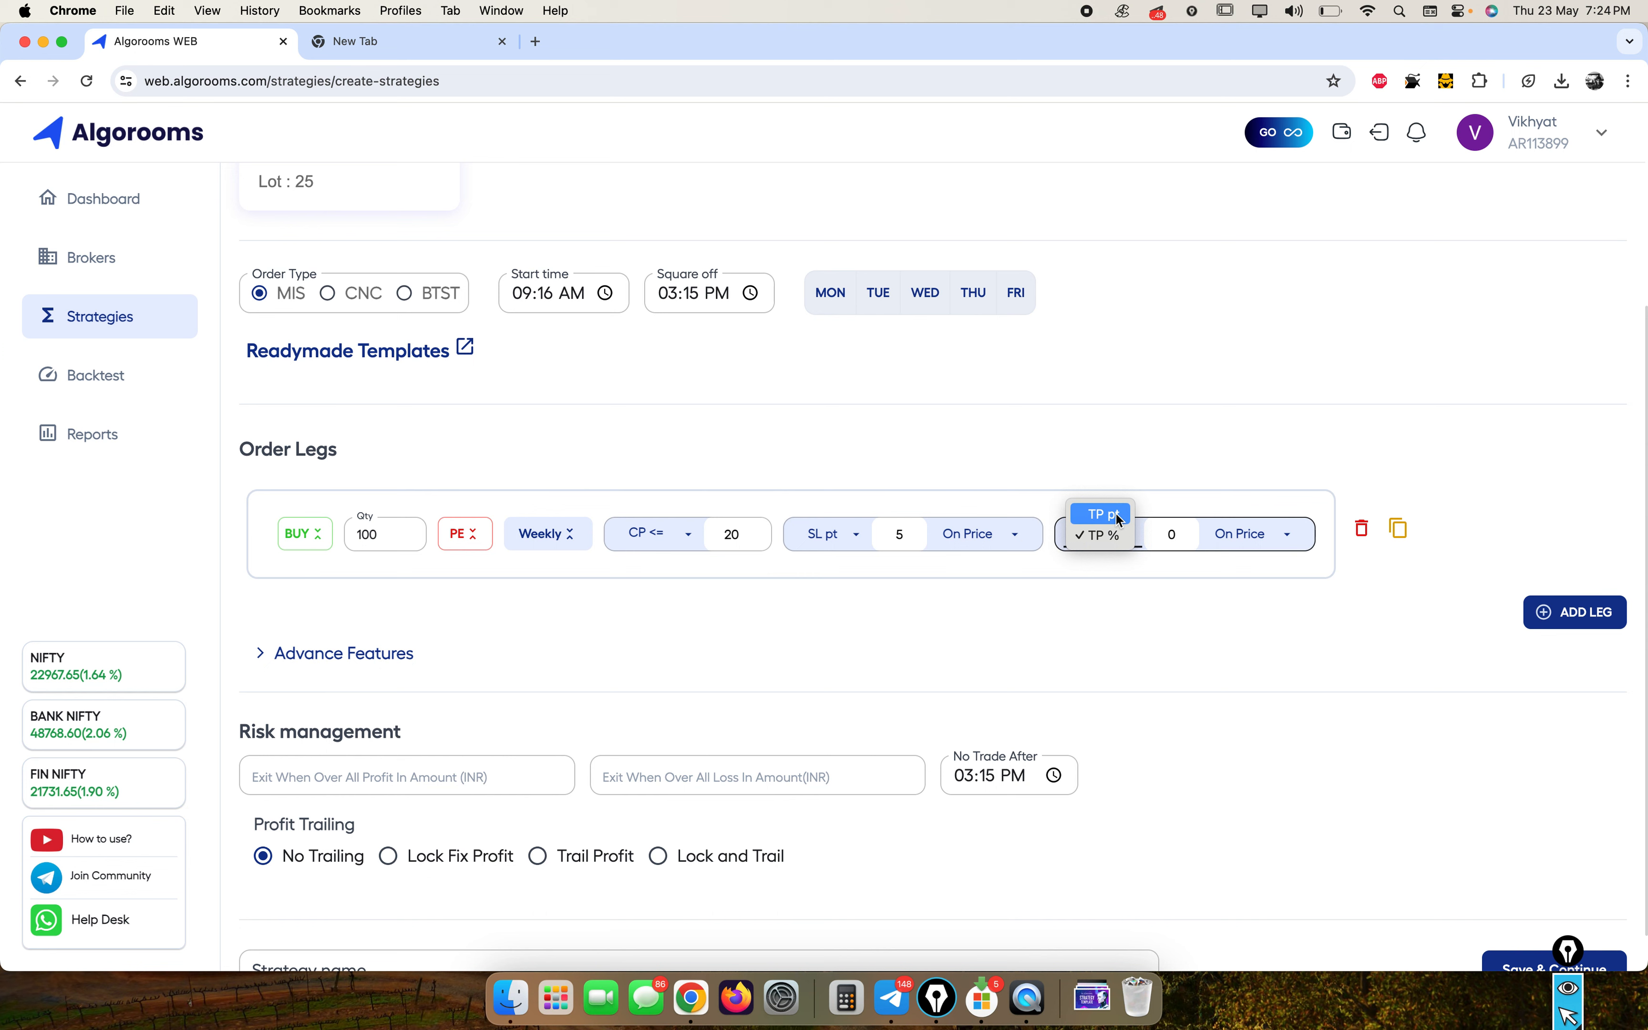
pyautogui.click(1150, 477)
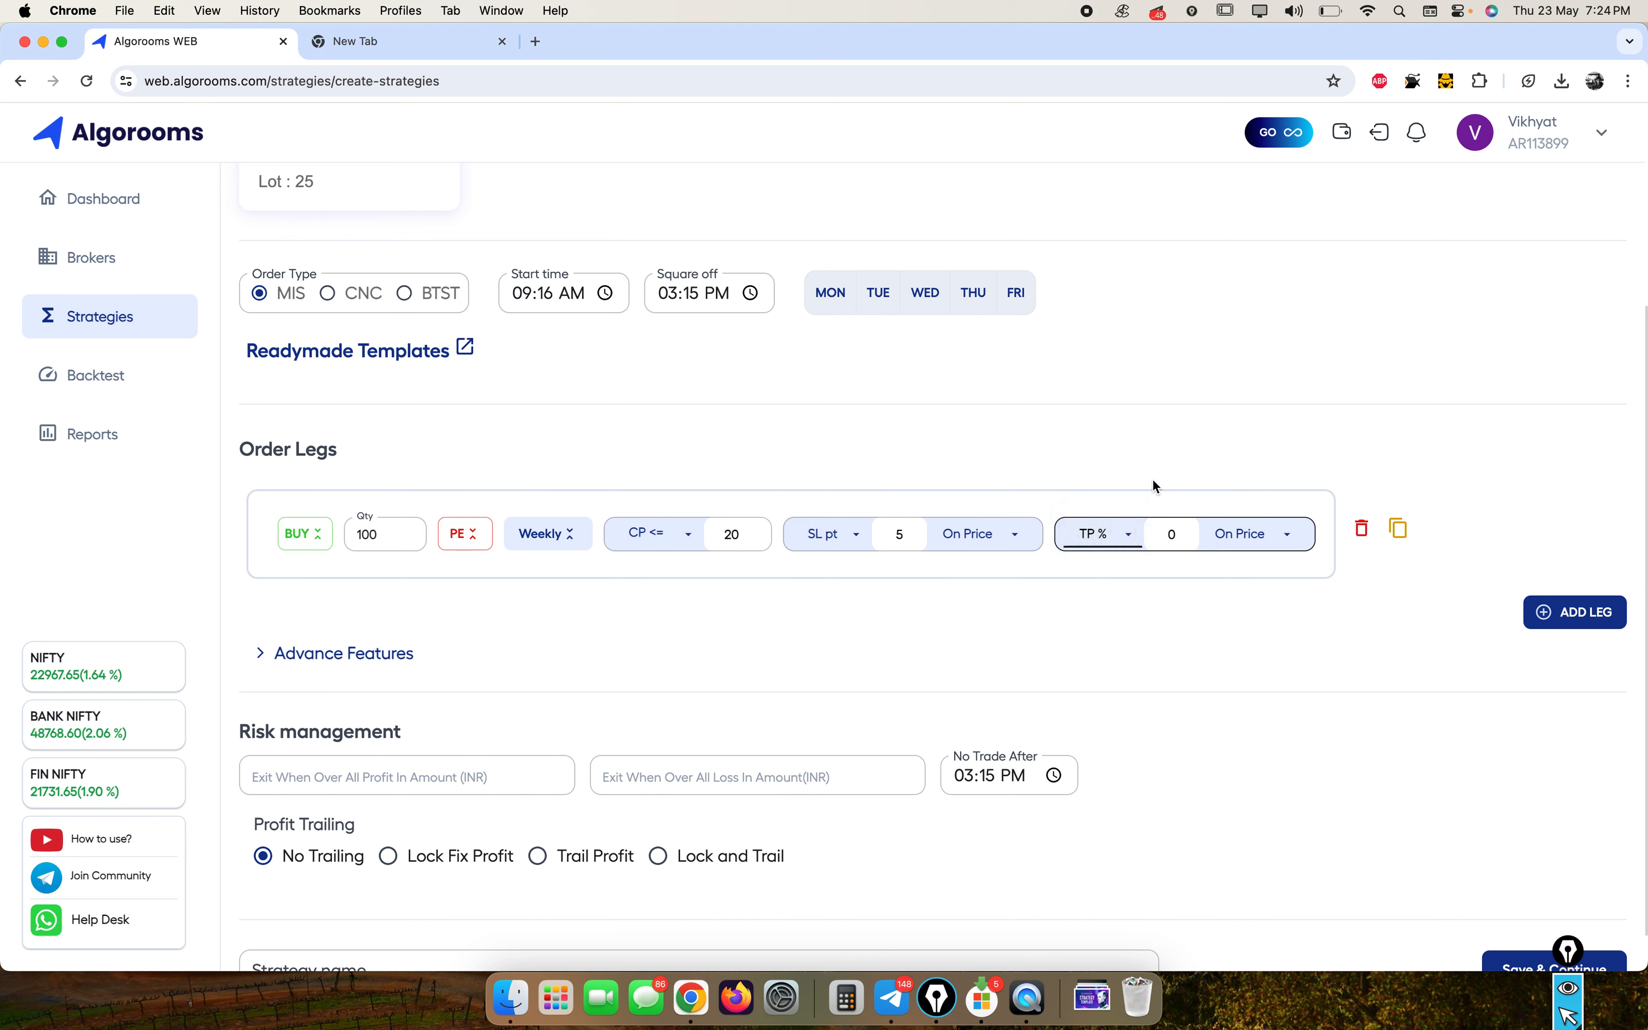
pyautogui.doubleClick(1178, 545)
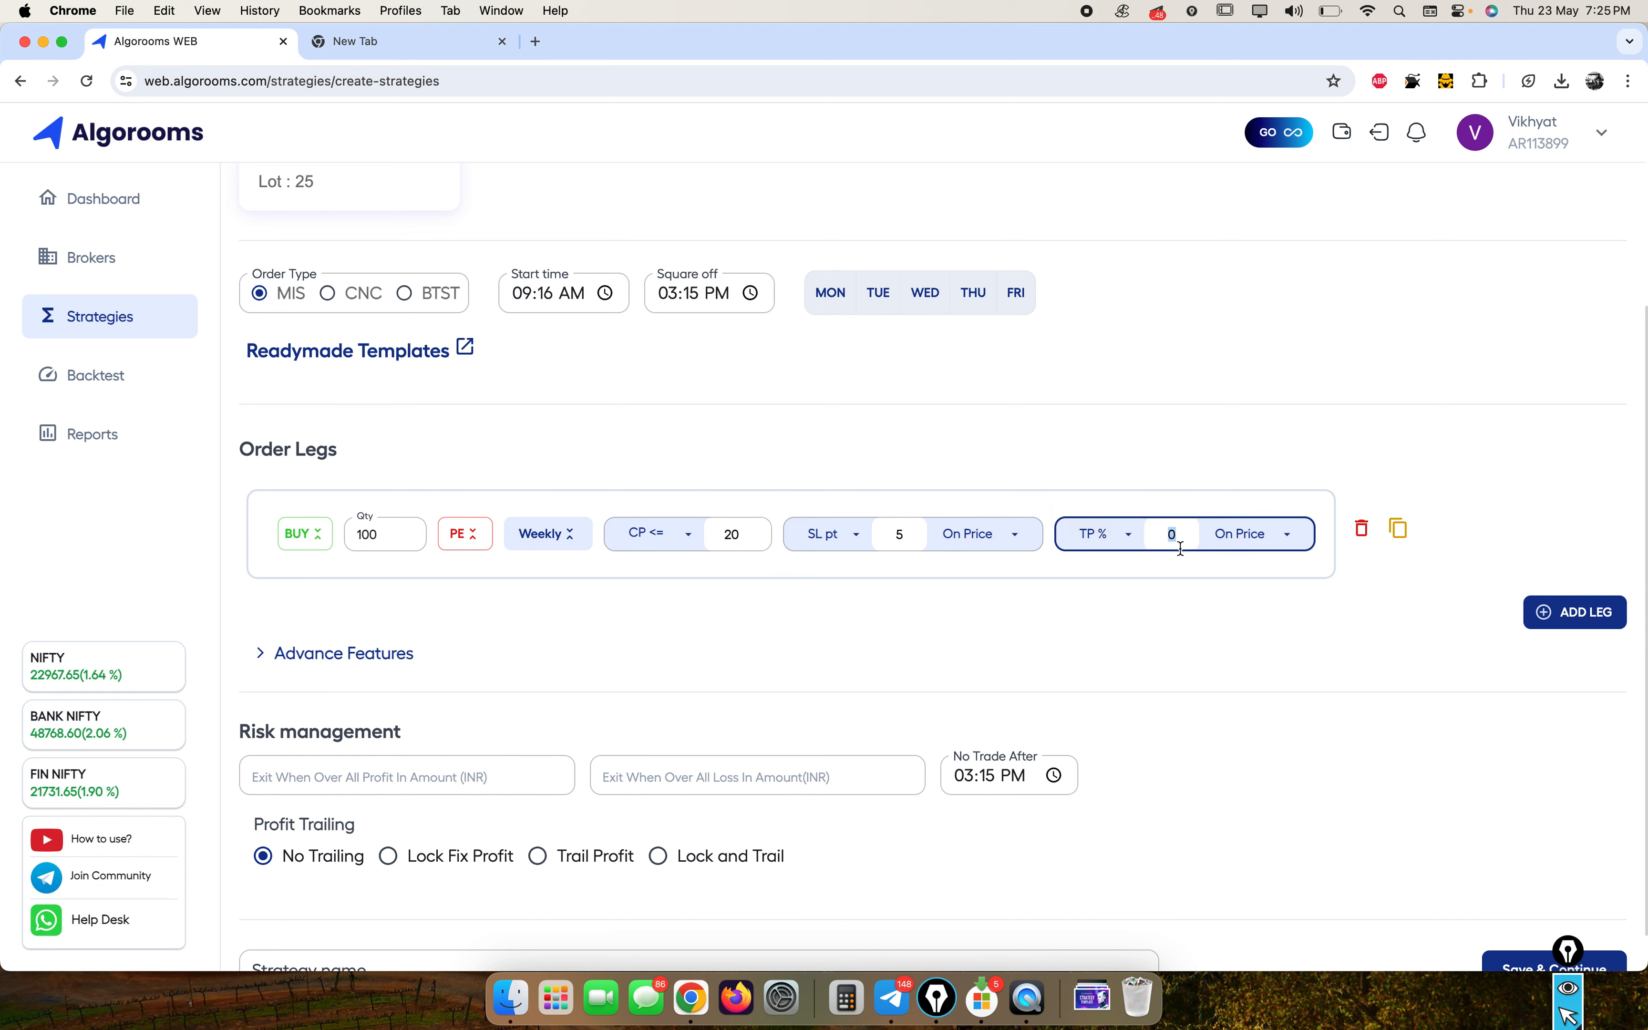
pyautogui.write('10')
pyautogui.scroll(-2, 1384, 404)
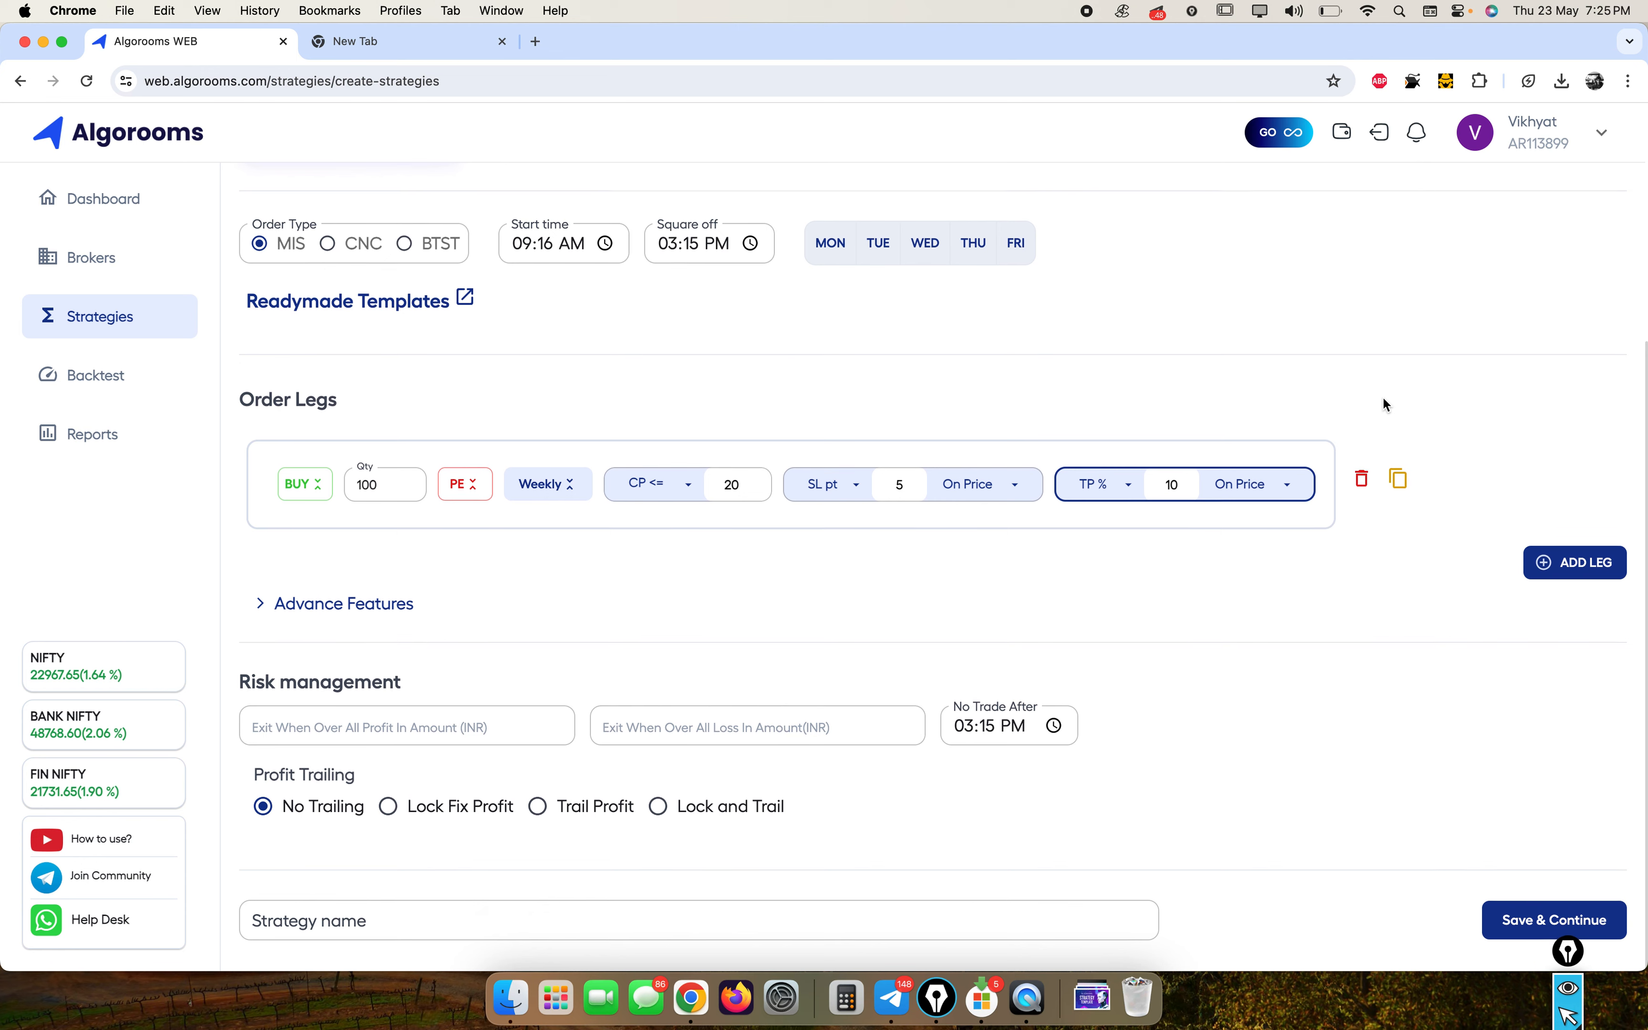